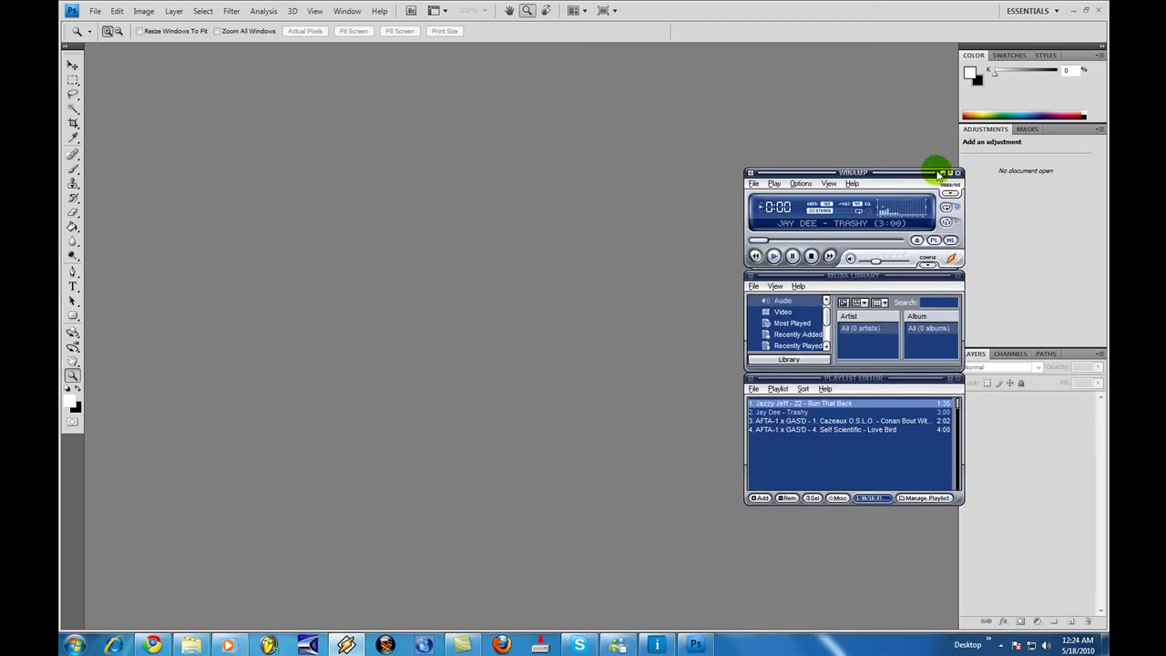
Minimize Winamp and open the portrait Native_American_by_xblubx.jpg.
click(940, 174)
click(96, 11)
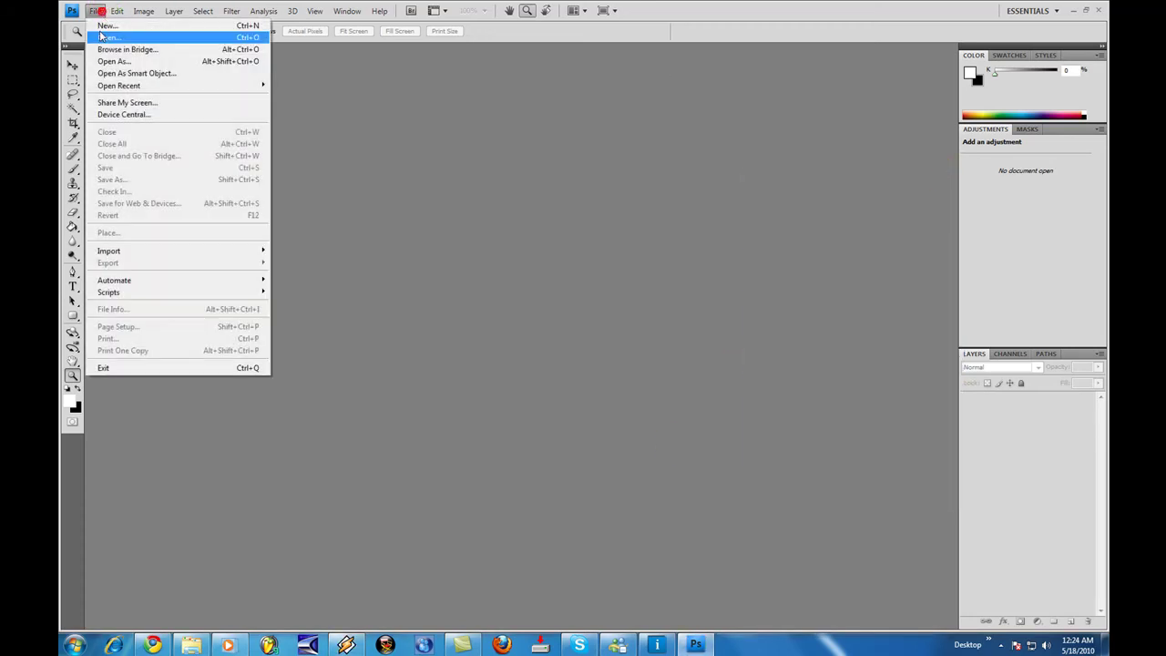
click(105, 38)
double_click(671, 242)
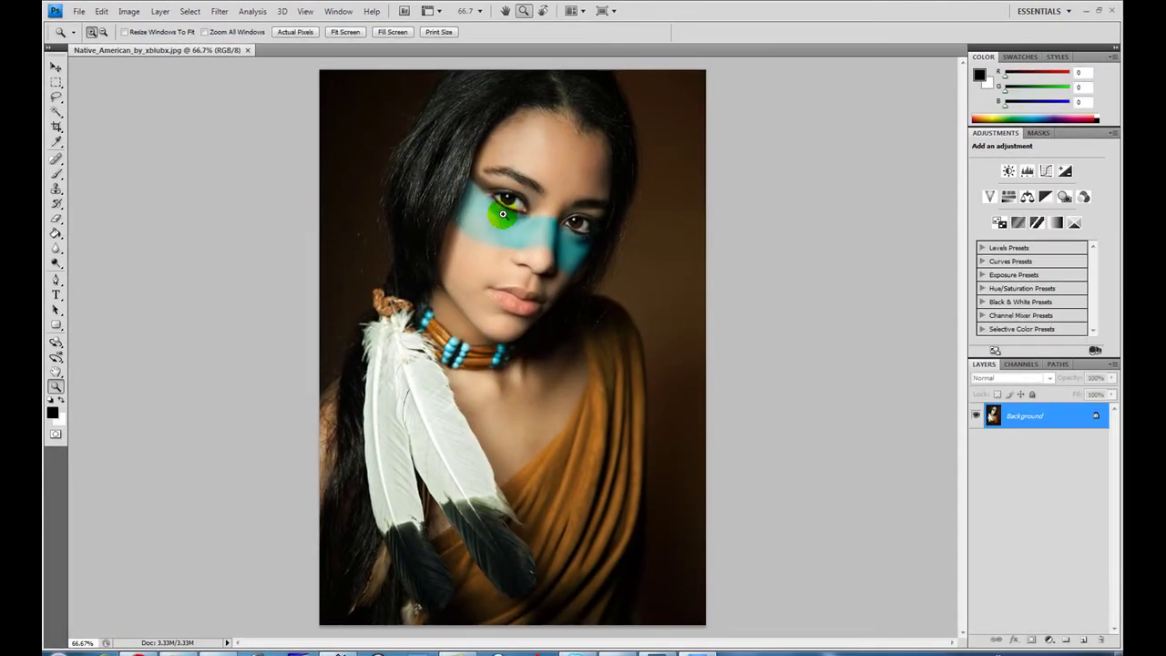
Duplicate the Background as a layer named 'mask' and add a layer mask to it.
right_click(1022, 414)
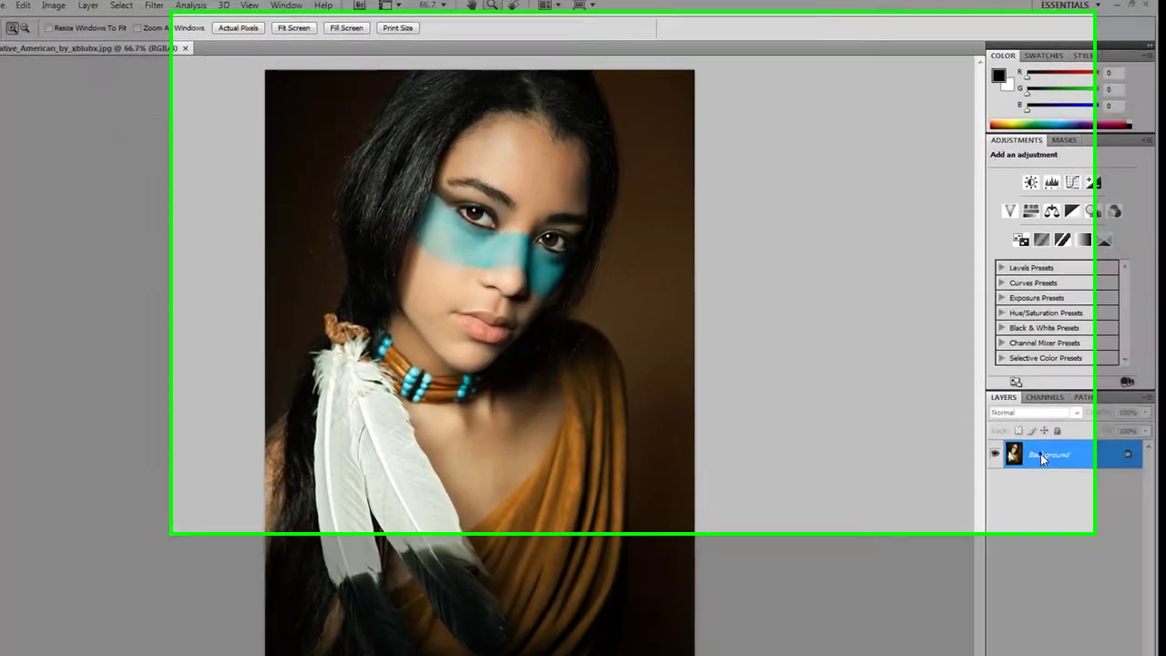
click(1020, 441)
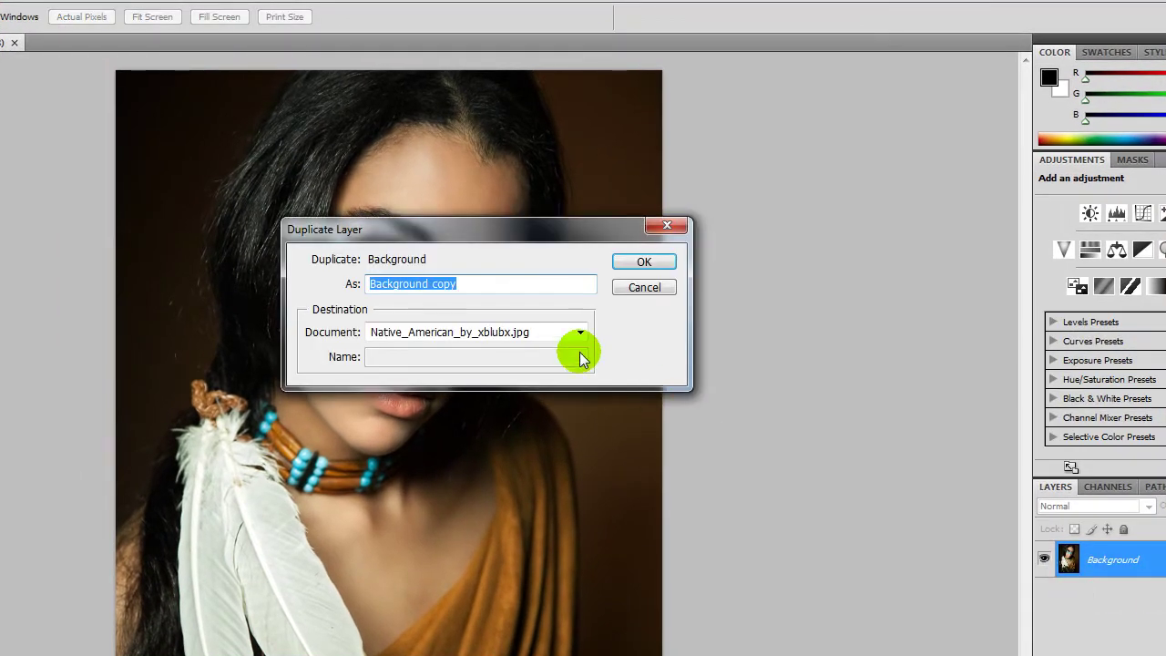
text(mask)
key(Return)
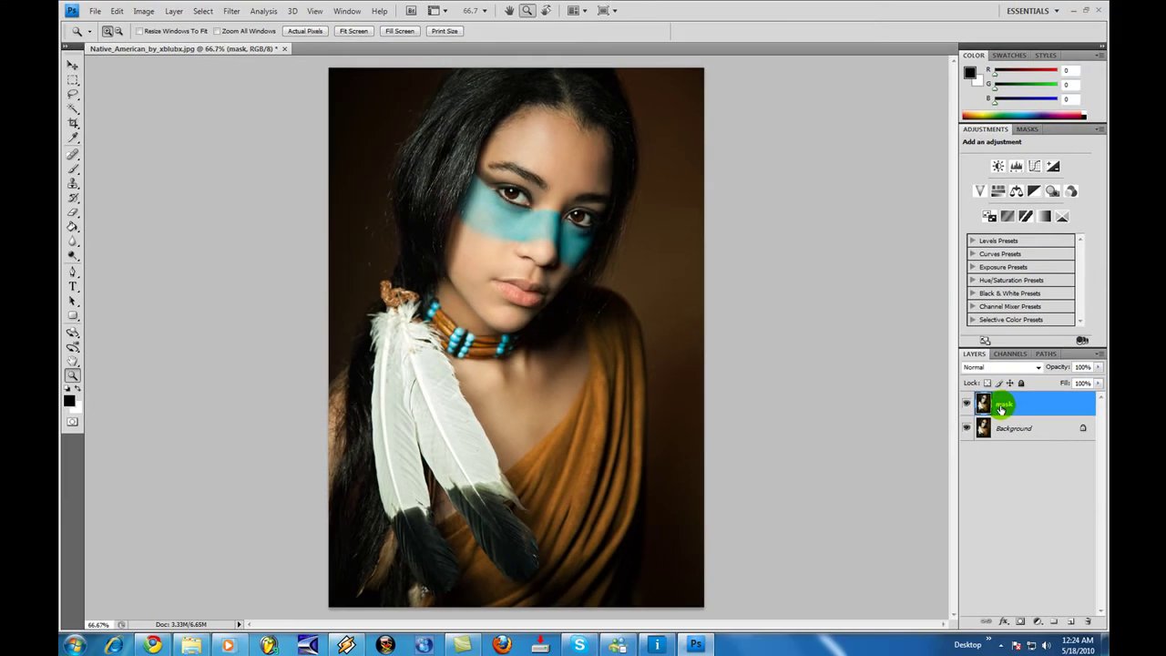
click(1020, 621)
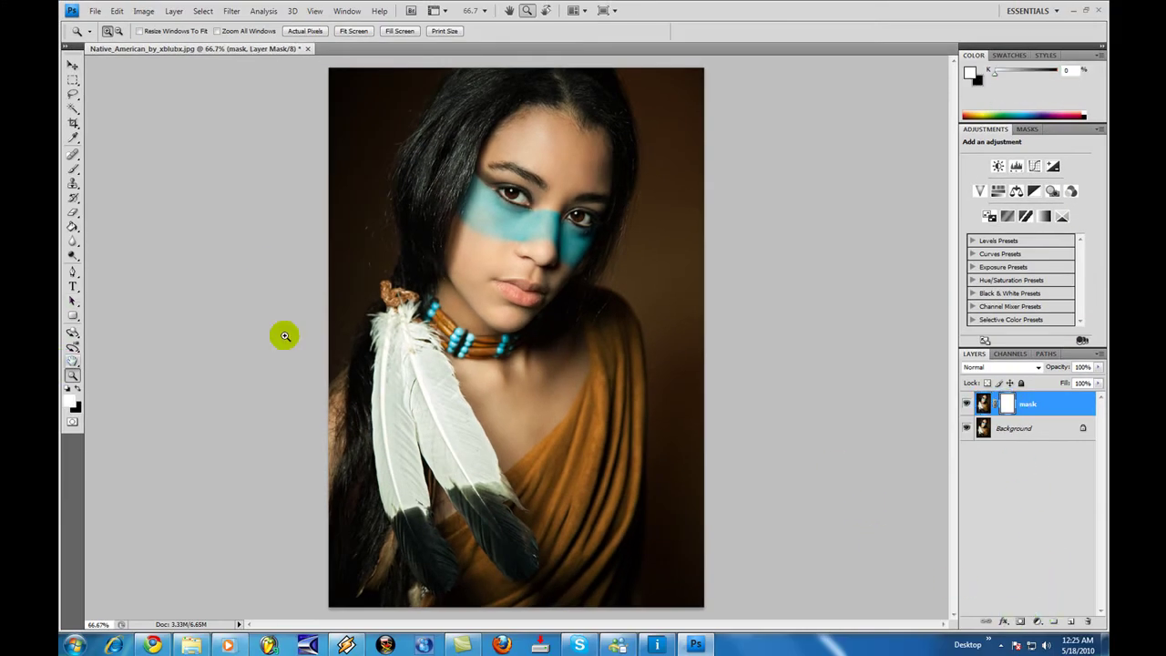
At 200% zoom, paint black with a size-39 brush over the blue band on the mask.
click(510, 222)
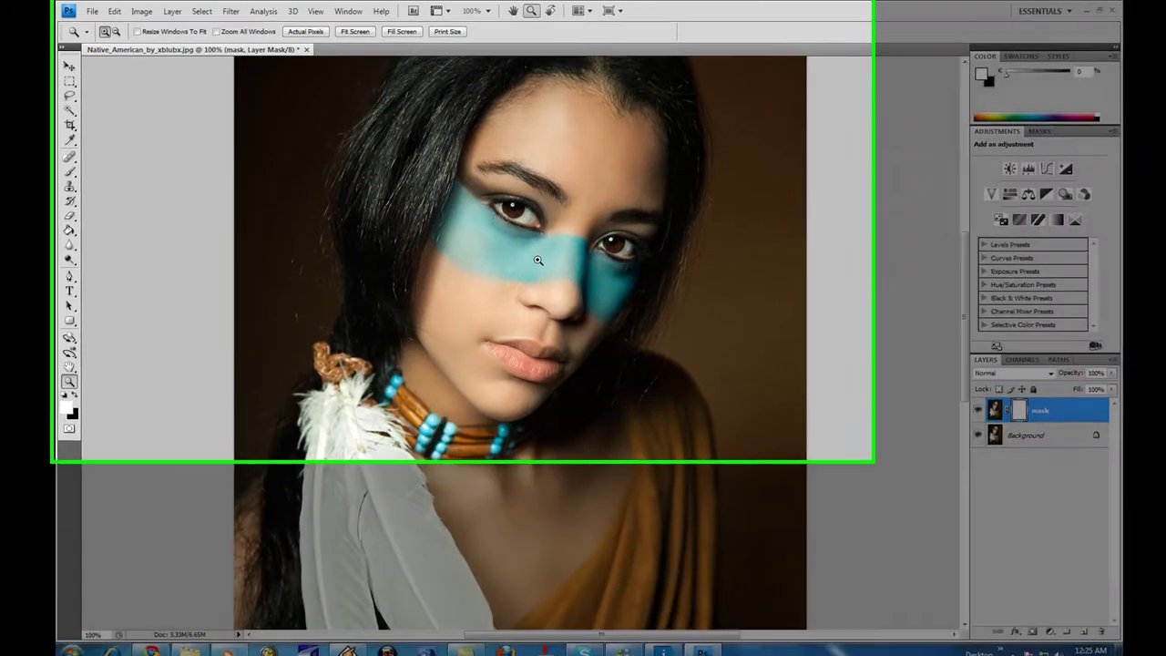
click(532, 256)
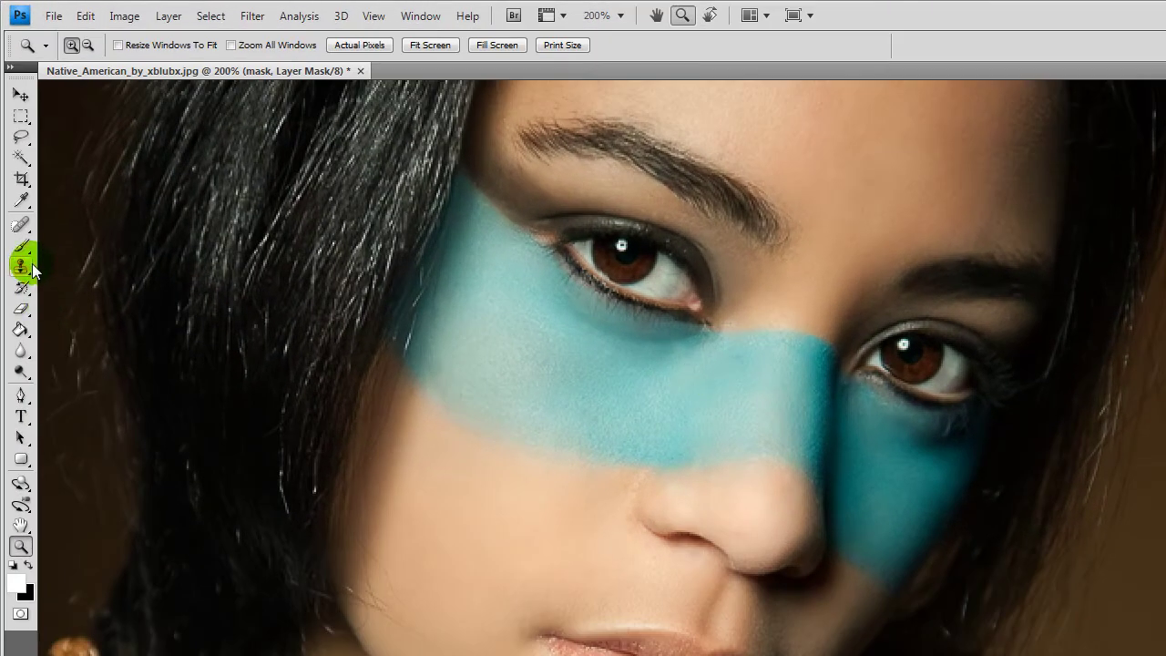
click(21, 246)
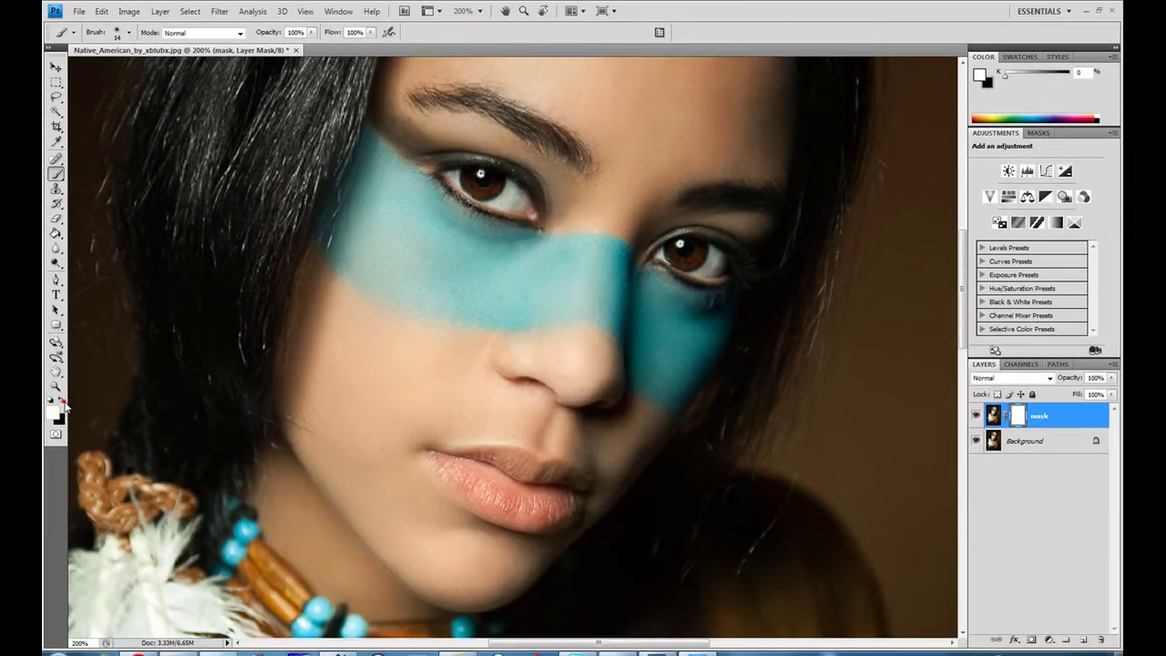
click(114, 34)
click(481, 272)
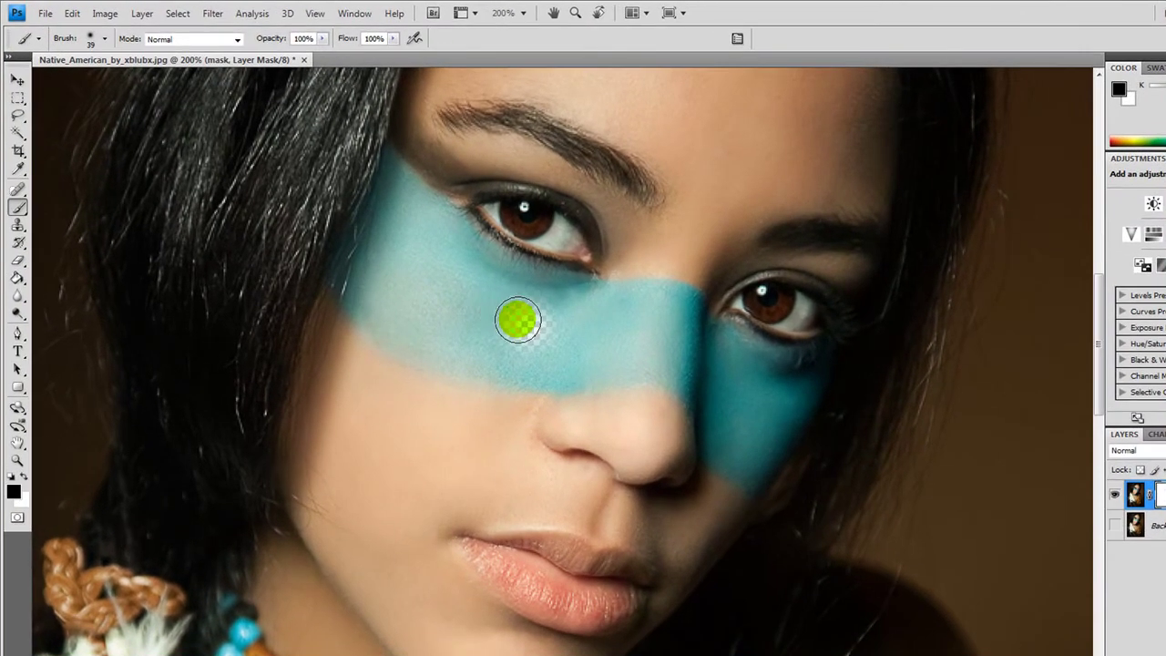
mouse_move(517, 320)
mouse_down()
mouse_move(468, 300)
mouse_move(391, 188)
mouse_move(468, 265)
mouse_move(536, 291)
mouse_move(669, 310)
mouse_move(693, 333)
mouse_move(796, 377)
mouse_move(761, 449)
mouse_move(746, 395)
mouse_move(684, 365)
mouse_move(614, 343)
mouse_move(492, 342)
mouse_move(393, 276)
mouse_move(374, 231)
mouse_move(401, 242)
mouse_move(391, 187)
mouse_move(432, 247)
mouse_move(497, 268)
mouse_move(456, 239)
mouse_move(375, 245)
mouse_move(367, 279)
mouse_move(409, 328)
mouse_move(486, 356)
mouse_move(640, 364)
mouse_move(705, 392)
mouse_move(733, 439)
mouse_move(775, 461)
mouse_move(807, 392)
mouse_move(810, 372)
mouse_move(682, 312)
mouse_move(647, 303)
mouse_move(552, 320)
mouse_move(484, 270)
mouse_move(660, 301)
mouse_move(708, 354)
mouse_move(737, 453)
mouse_move(755, 455)
mouse_move(690, 369)
mouse_move(516, 369)
mouse_move(385, 312)
mouse_move(356, 283)
mouse_move(355, 225)
mouse_move(382, 177)
mouse_move(477, 257)
mouse_move(541, 286)
mouse_move(679, 310)
mouse_move(746, 346)
mouse_move(802, 356)
mouse_move(814, 391)
mouse_move(791, 446)
mouse_up()
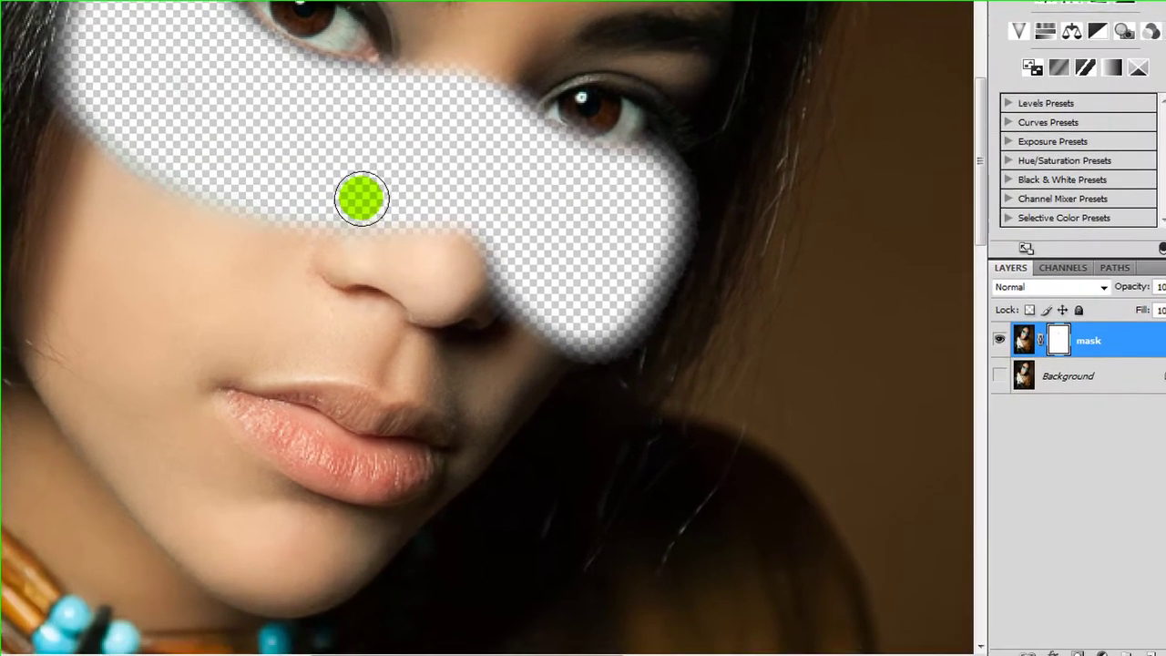
mouse_move(362, 198)
mouse_down()
mouse_move(253, 179)
mouse_move(177, 146)
mouse_move(202, 168)
mouse_move(96, 83)
mouse_move(407, 188)
mouse_up()
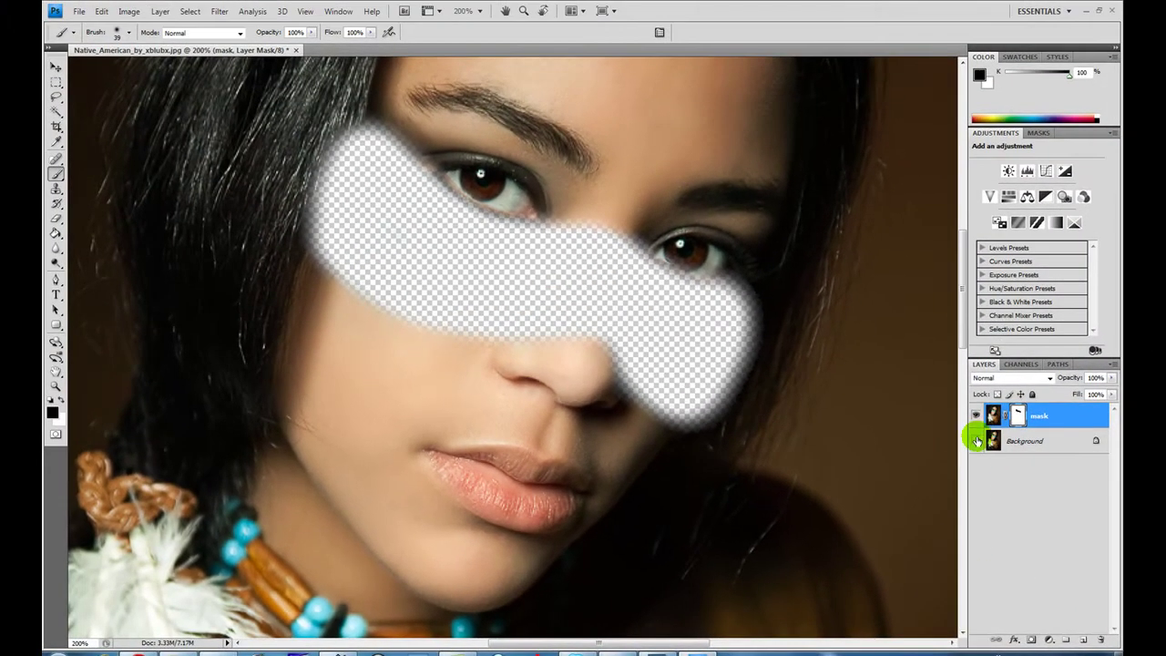
Show and select Background, then add Curves 1 lowered to output 108 at input 146.
click(976, 438)
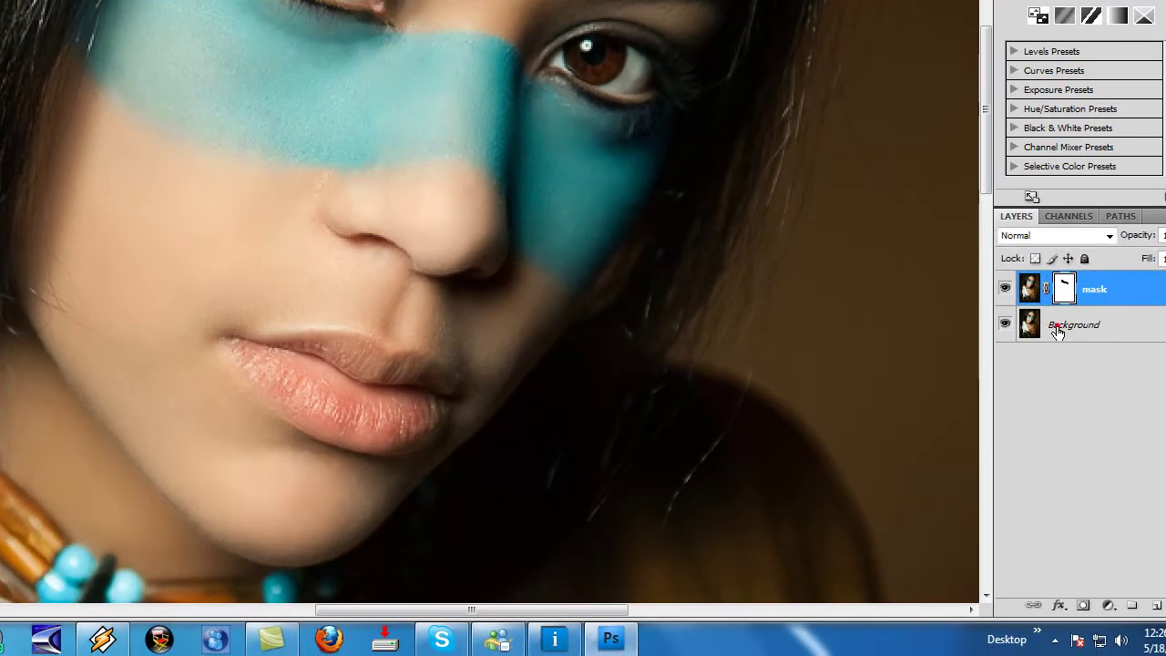
click(1012, 445)
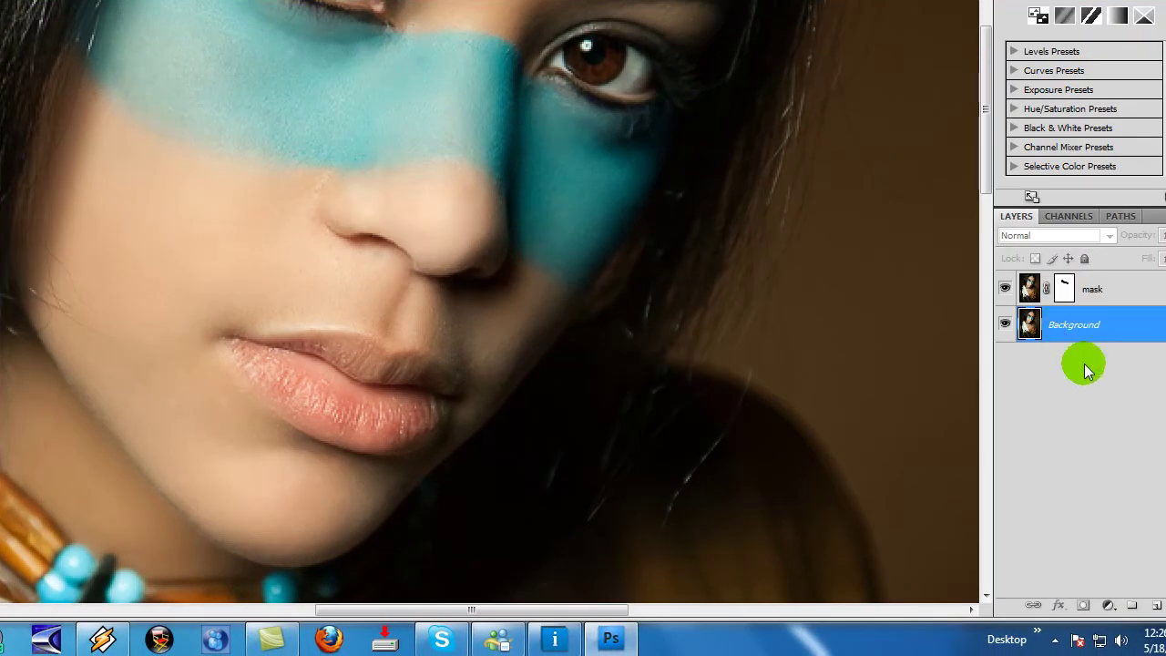
click(1108, 605)
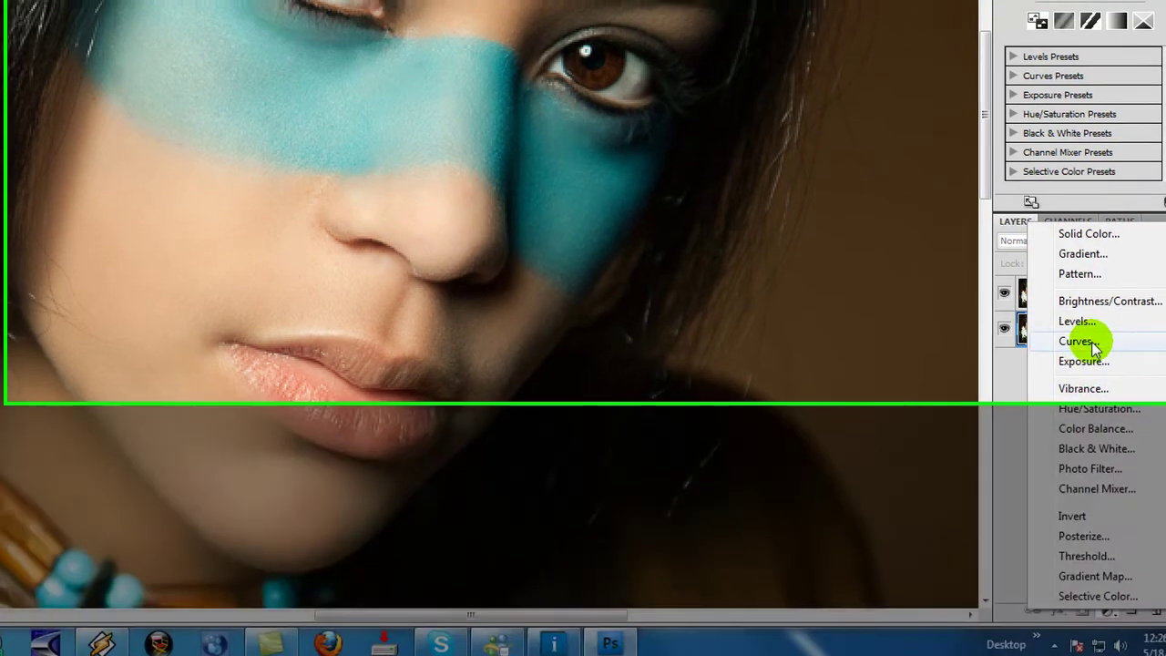
click(1092, 343)
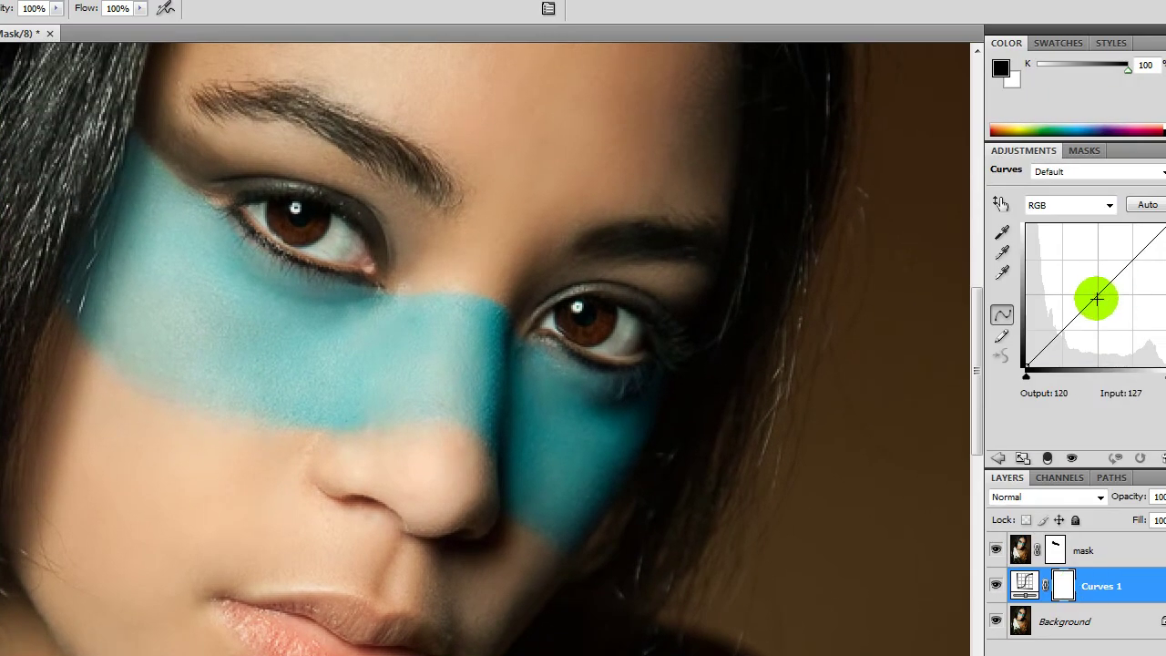
drag(1097, 297, 1108, 306)
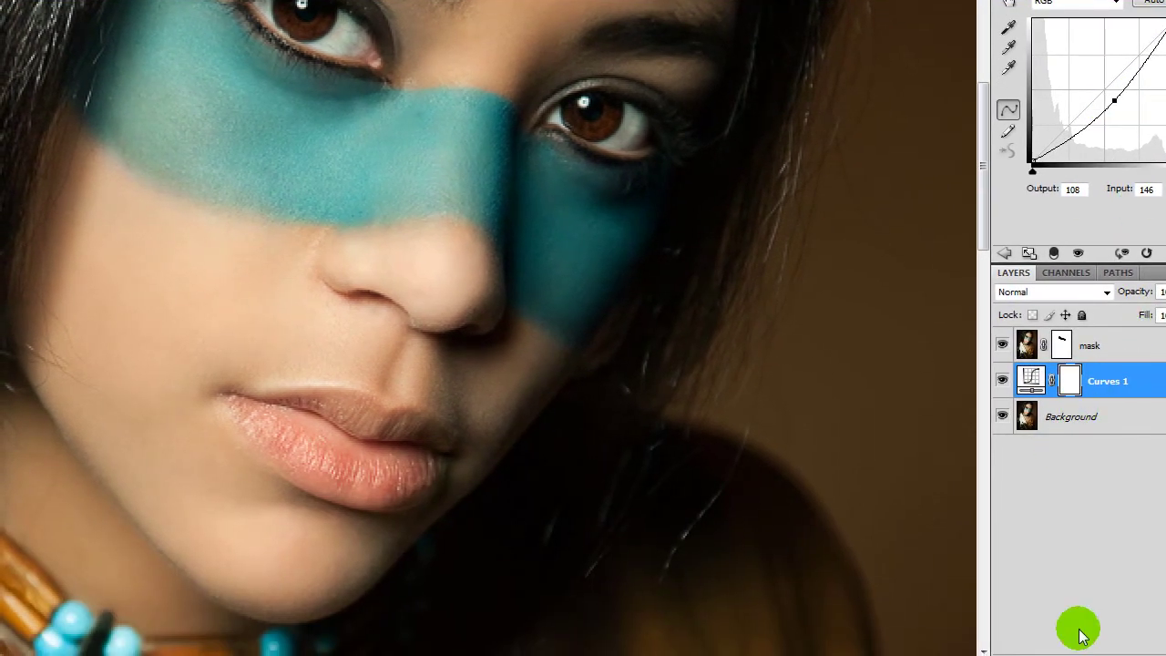
Add a Hue/Saturation layer with Colorize on, Saturation 25 and Lightness about -16.
click(1102, 652)
click(1120, 492)
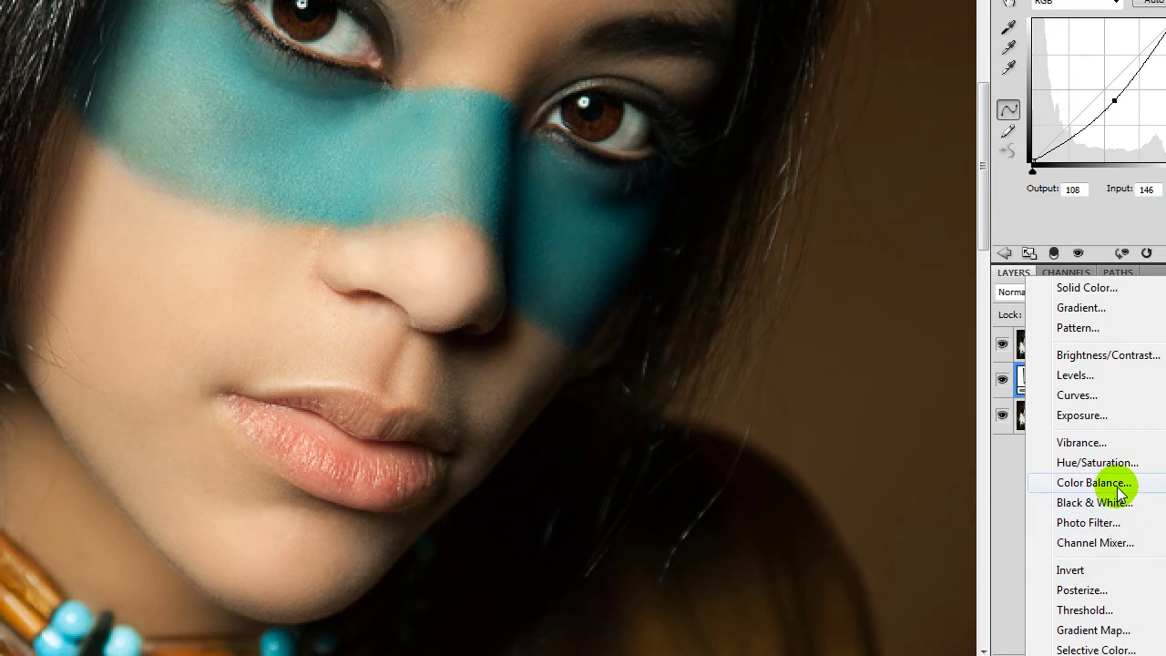
click(1111, 465)
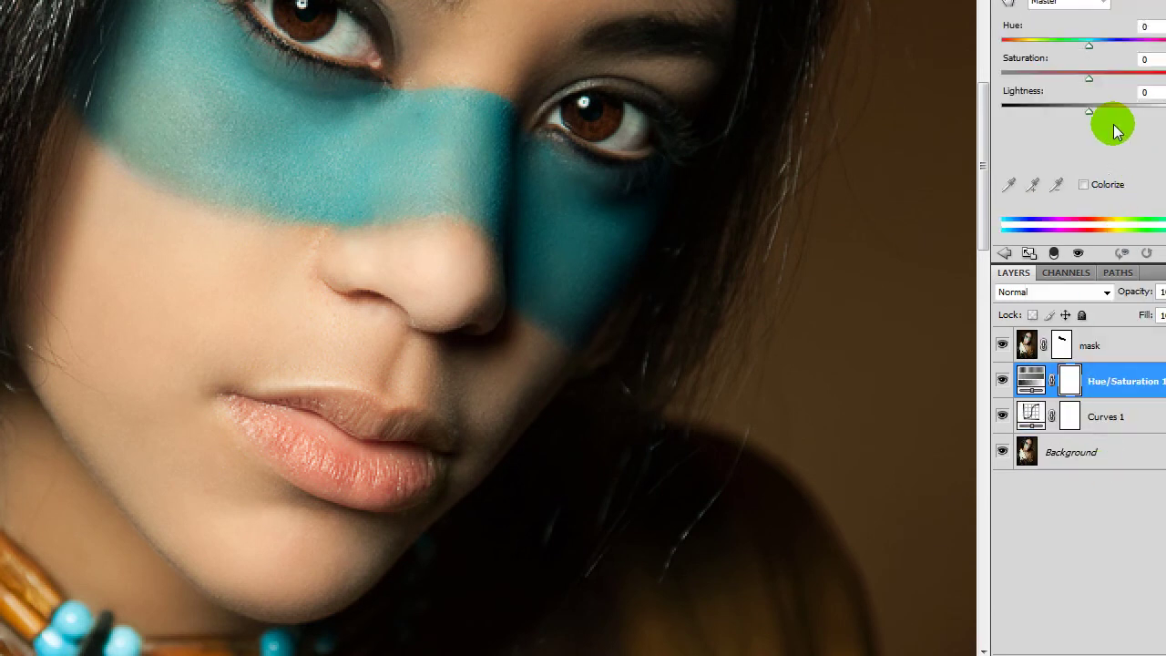
click(1083, 185)
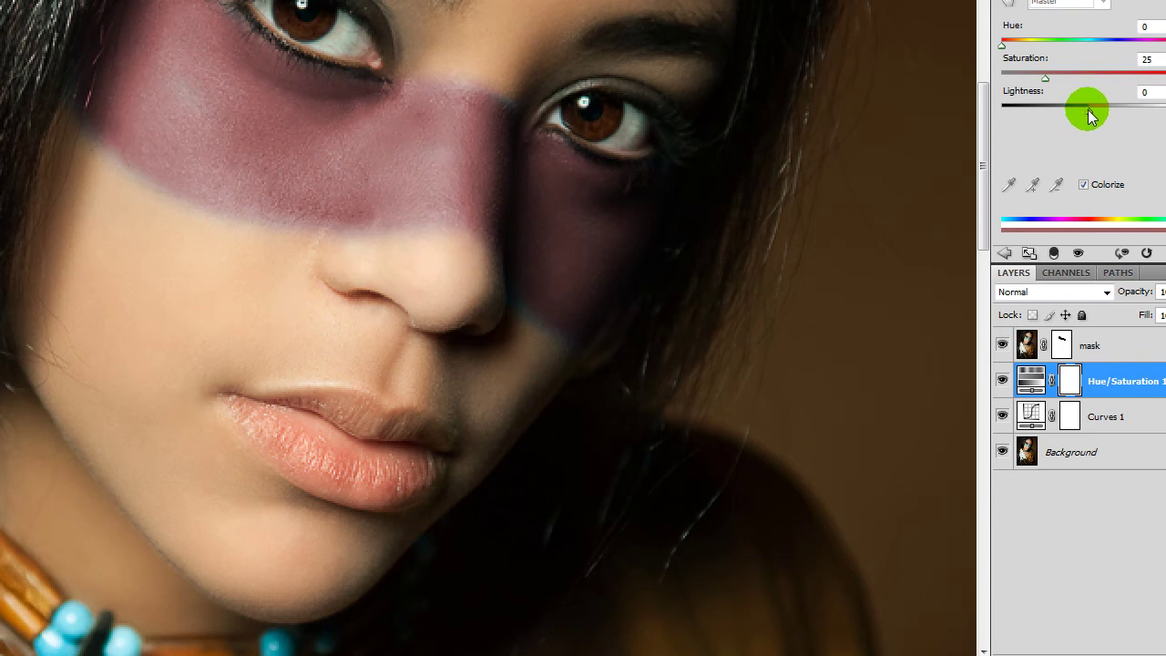
drag(1089, 108, 1081, 110)
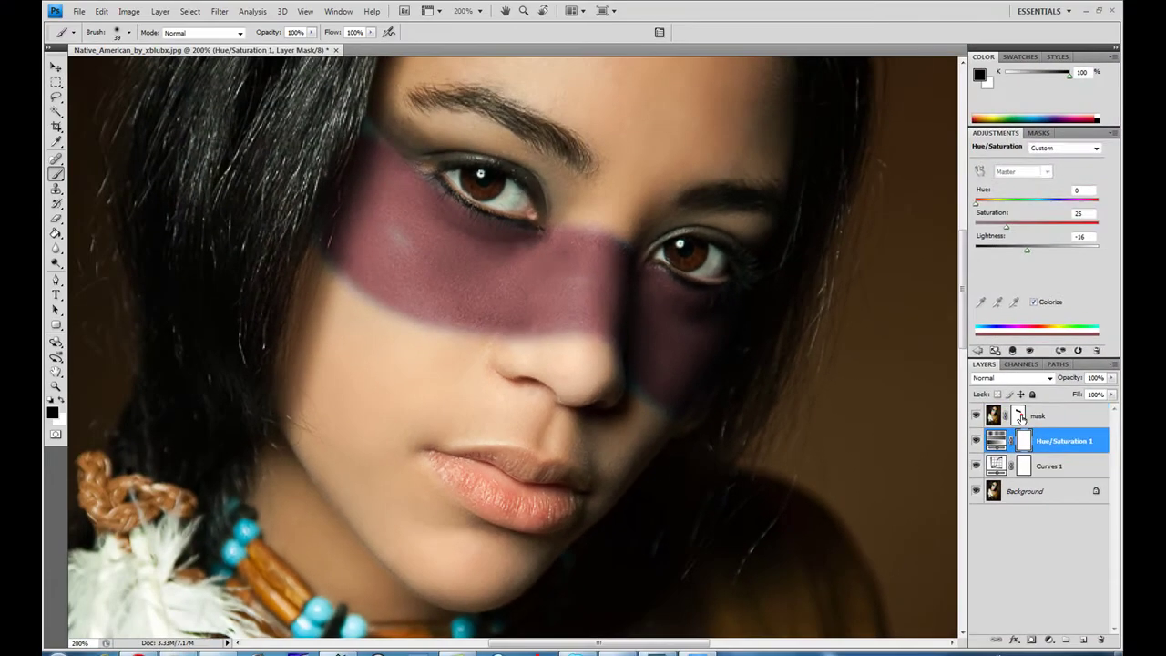
Paint on the mask layer's mask to clean the band's edges by the left eye and temple.
click(1020, 416)
click(405, 262)
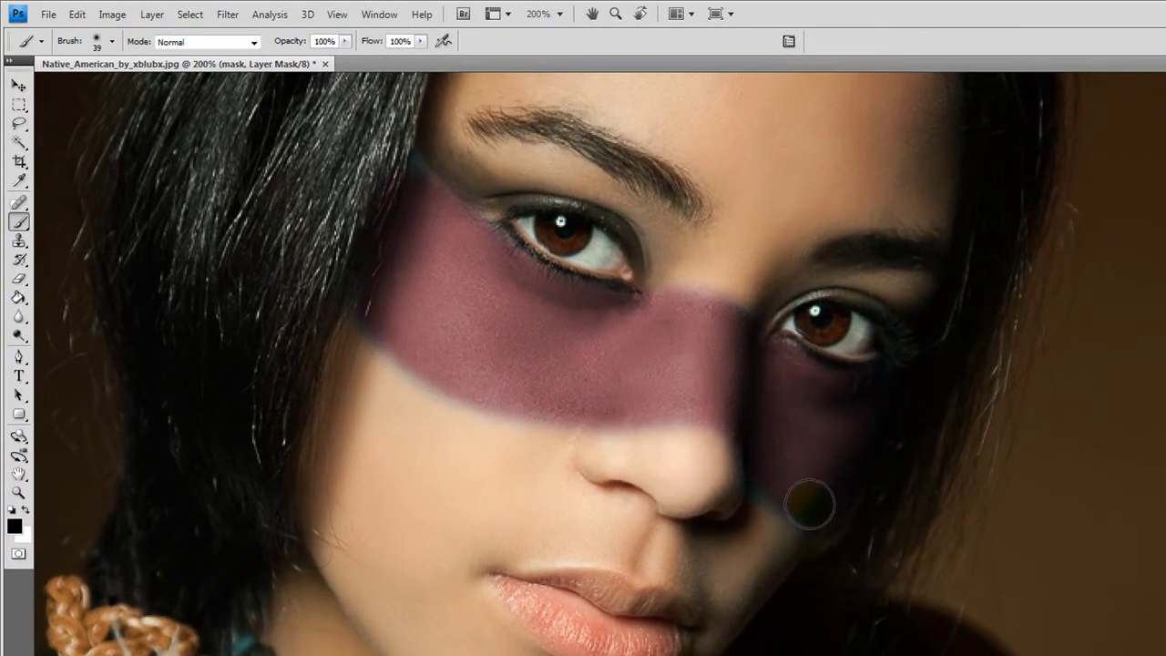
mouse_move(732, 410)
mouse_down()
mouse_move(508, 392)
mouse_move(380, 316)
mouse_up()
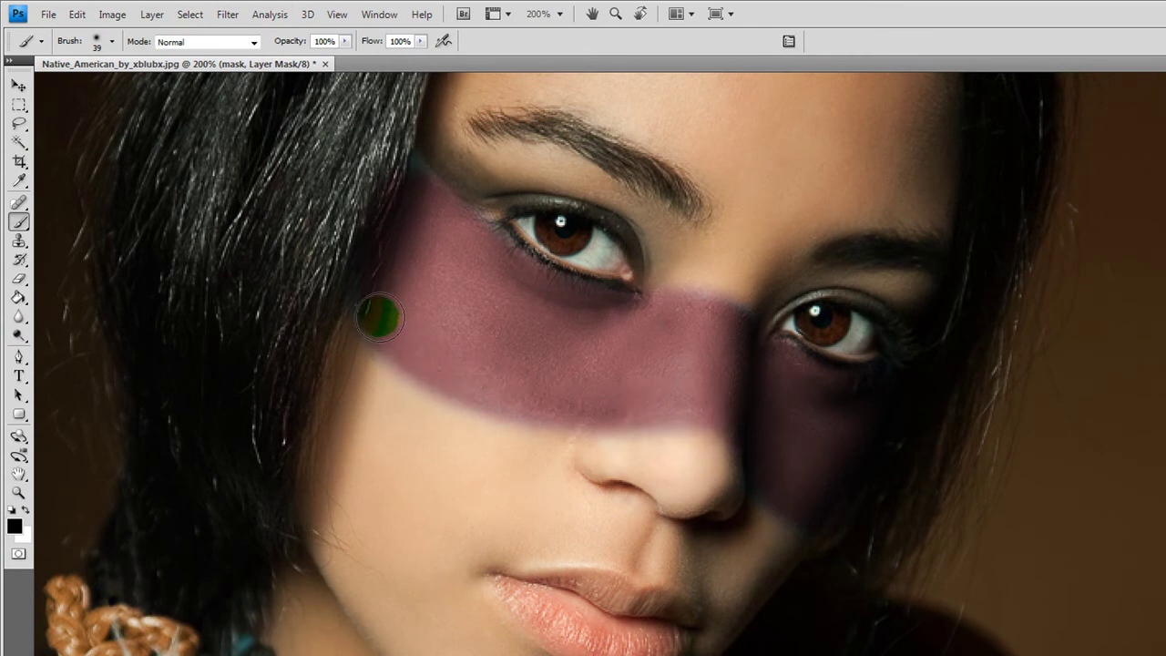
mouse_move(387, 314)
mouse_down()
mouse_move(510, 393)
mouse_move(702, 401)
mouse_move(773, 432)
mouse_move(813, 489)
mouse_up()
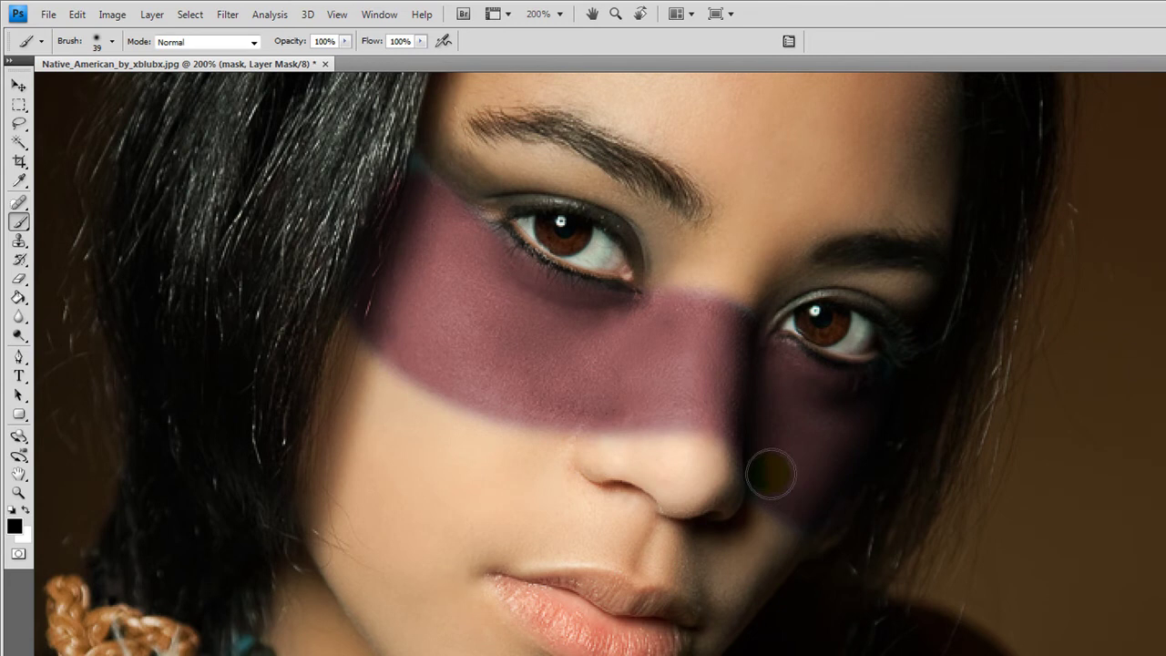
drag(807, 445, 811, 448)
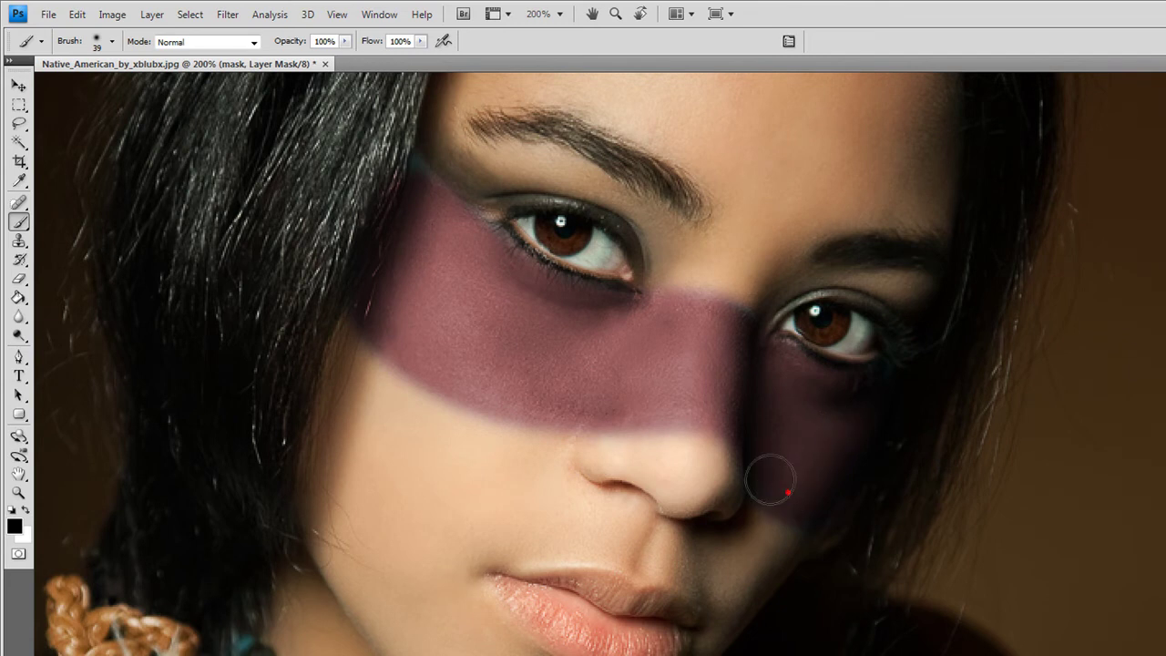
mouse_move(740, 370)
mouse_down()
mouse_move(721, 326)
mouse_move(695, 315)
mouse_move(541, 312)
mouse_up()
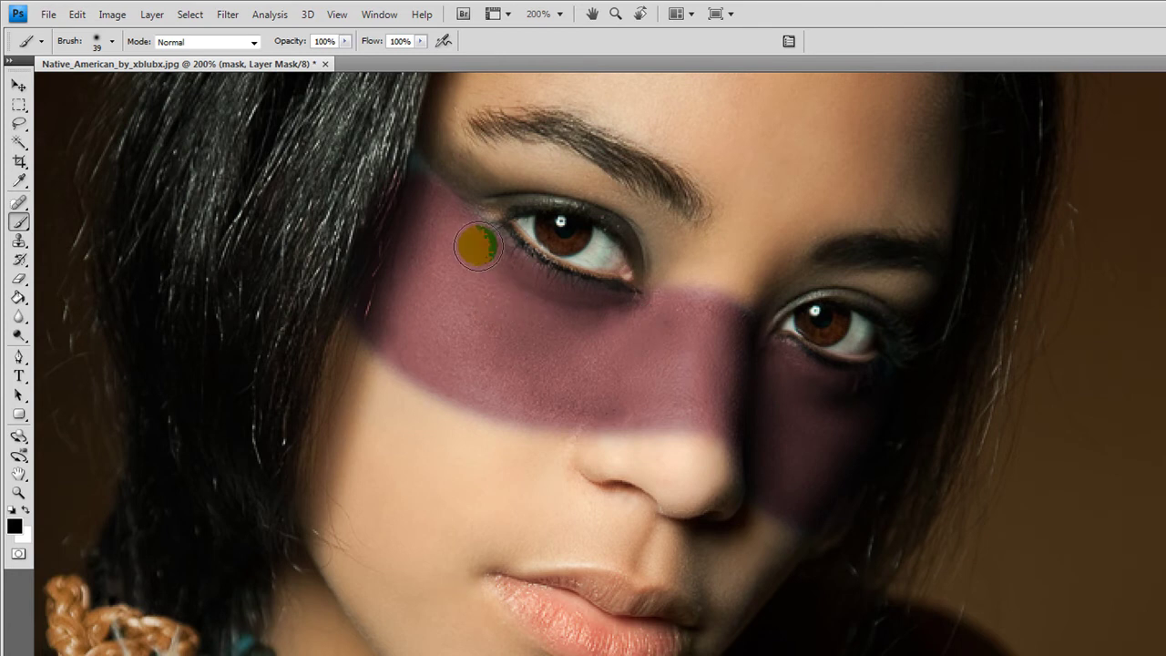
mouse_move(471, 235)
mouse_down()
mouse_move(435, 227)
mouse_move(413, 184)
mouse_up()
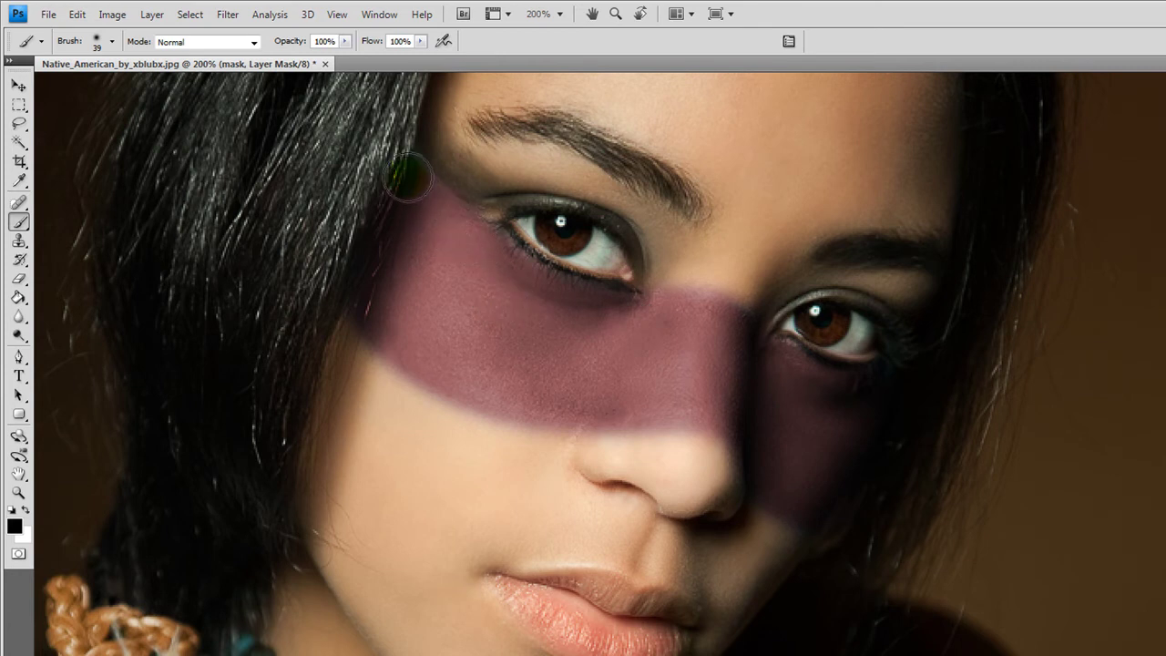
drag(406, 225, 414, 242)
Erase the stray purple spot from the left cheek on the layer mask.
click(603, 369)
mouse_move(411, 468)
mouse_down()
mouse_move(437, 508)
mouse_move(421, 538)
mouse_up()
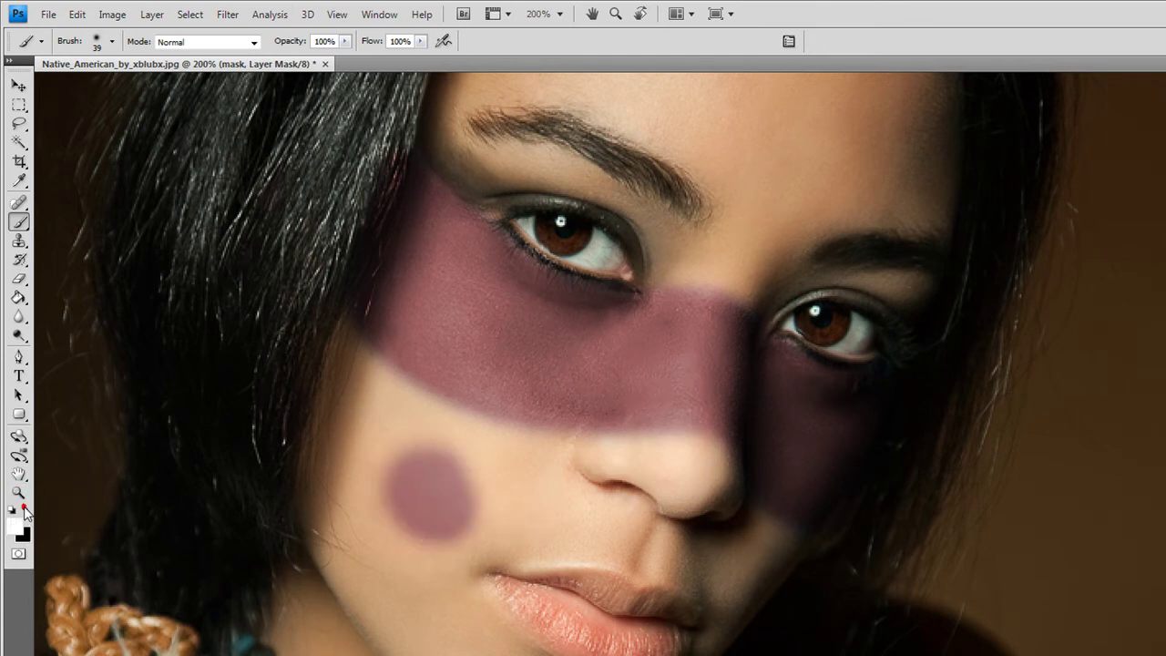
mouse_move(392, 492)
mouse_down()
mouse_move(403, 487)
mouse_move(441, 515)
mouse_move(435, 461)
mouse_move(385, 489)
mouse_move(406, 538)
mouse_up()
drag(329, 626, 416, 538)
click(464, 529)
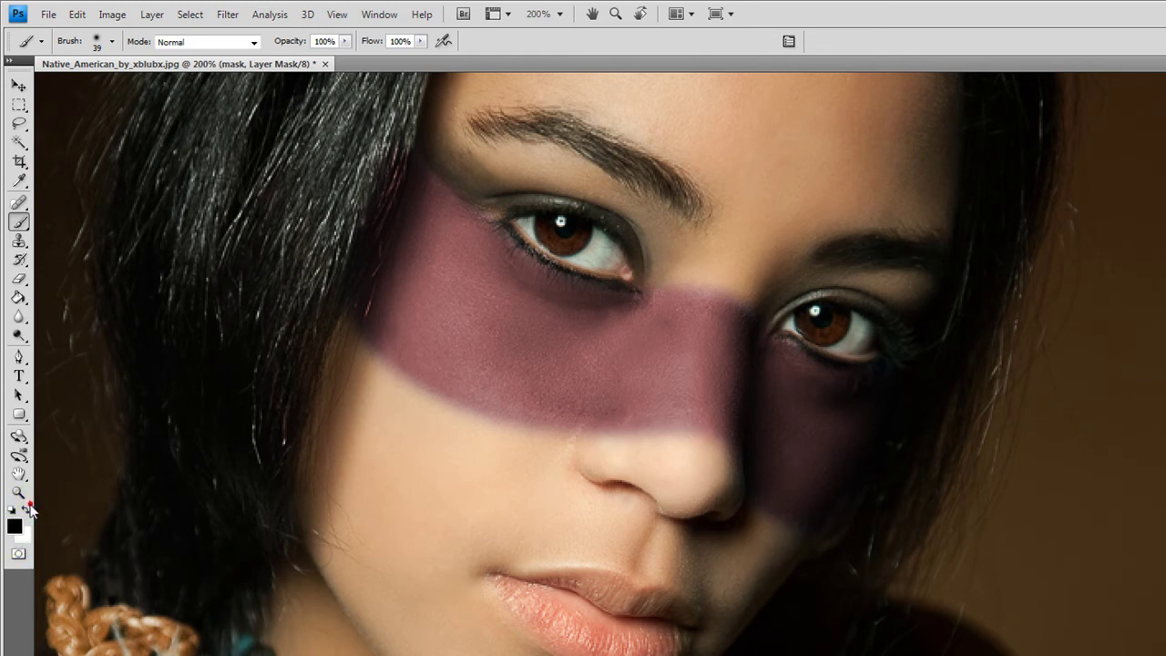
Mask along the band near the nose and remove colour from the hair by the temple.
drag(524, 401, 364, 300)
click(693, 421)
click(699, 316)
click(624, 395)
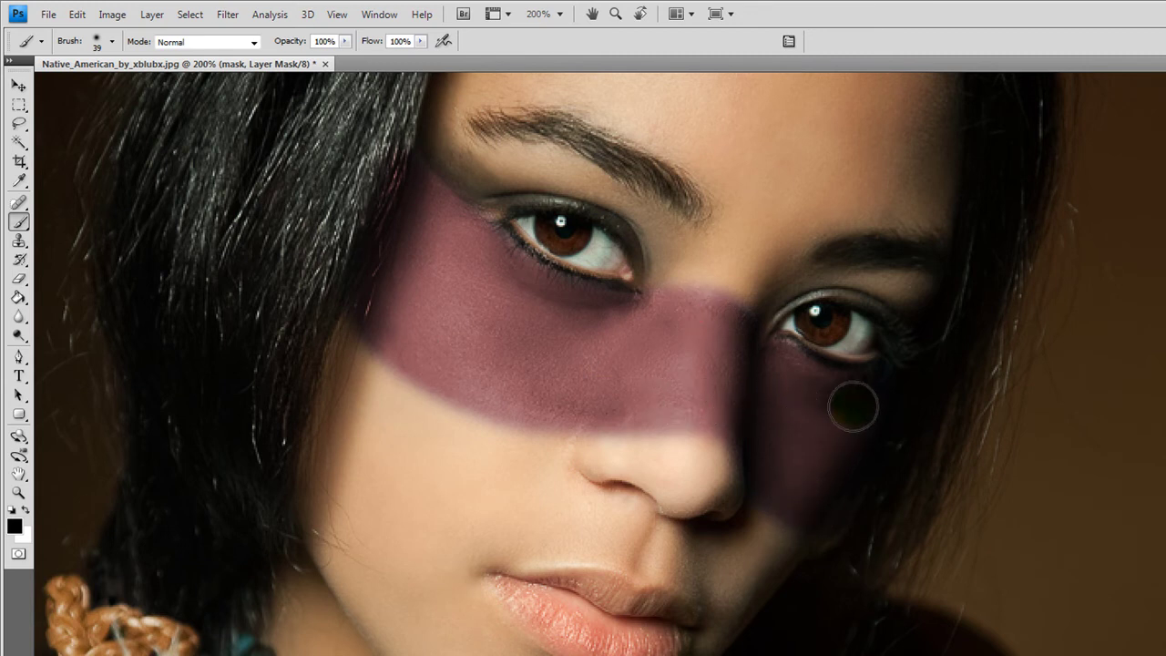
mouse_move(742, 346)
mouse_down()
mouse_move(462, 261)
mouse_move(392, 292)
mouse_up()
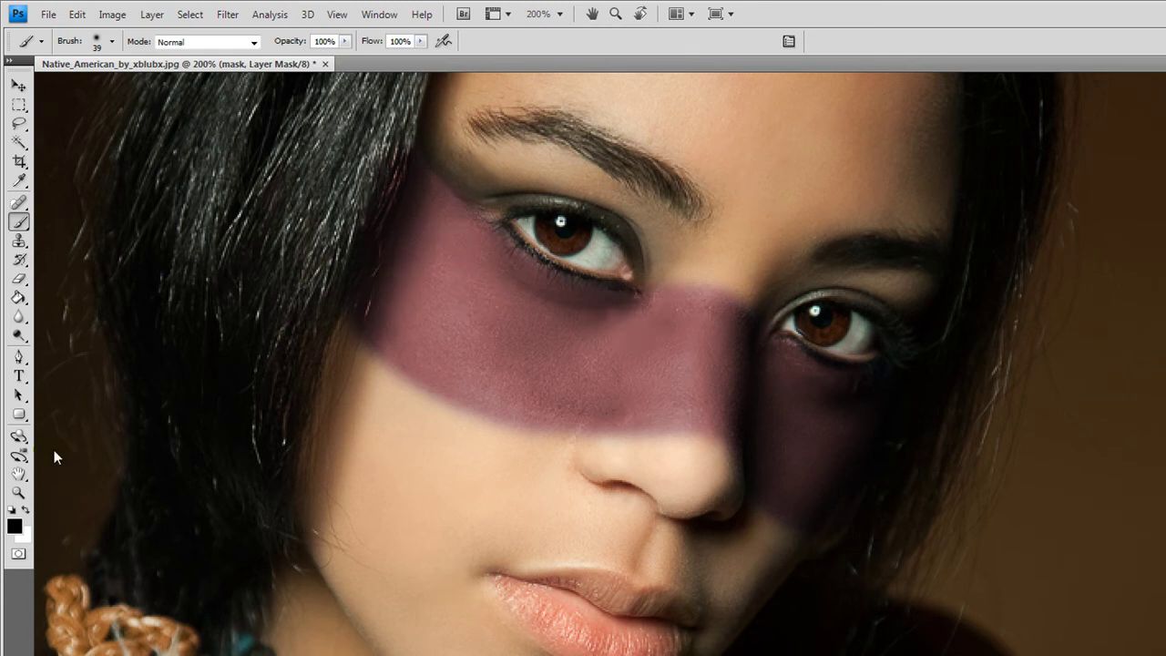
drag(310, 209, 373, 132)
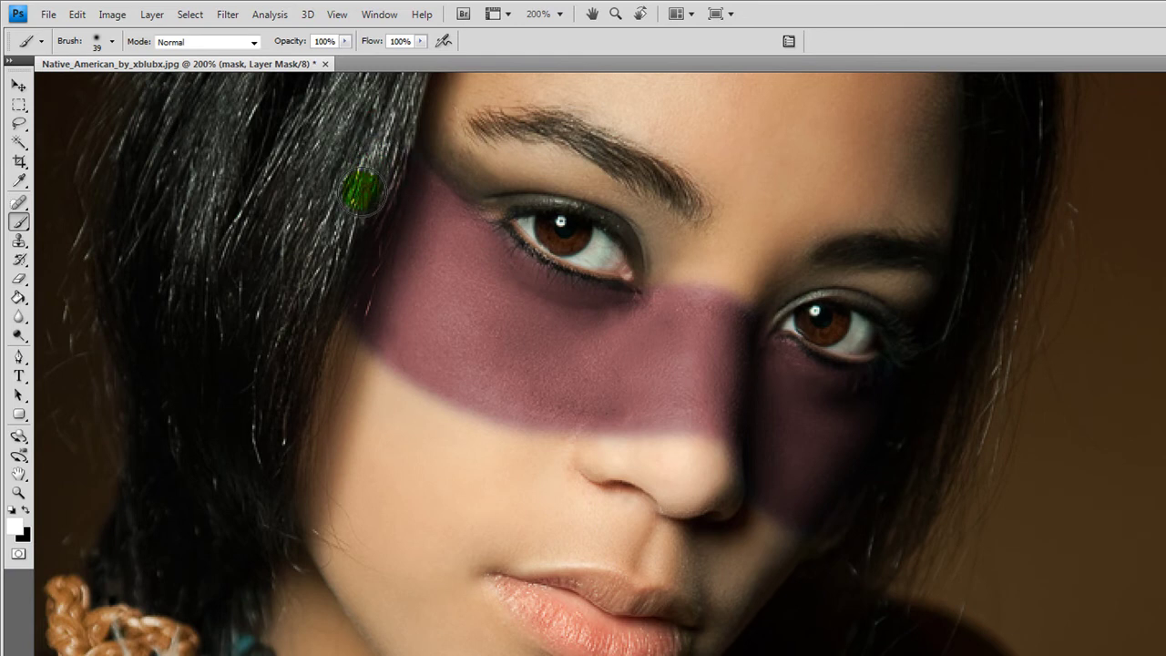
drag(350, 219, 375, 130)
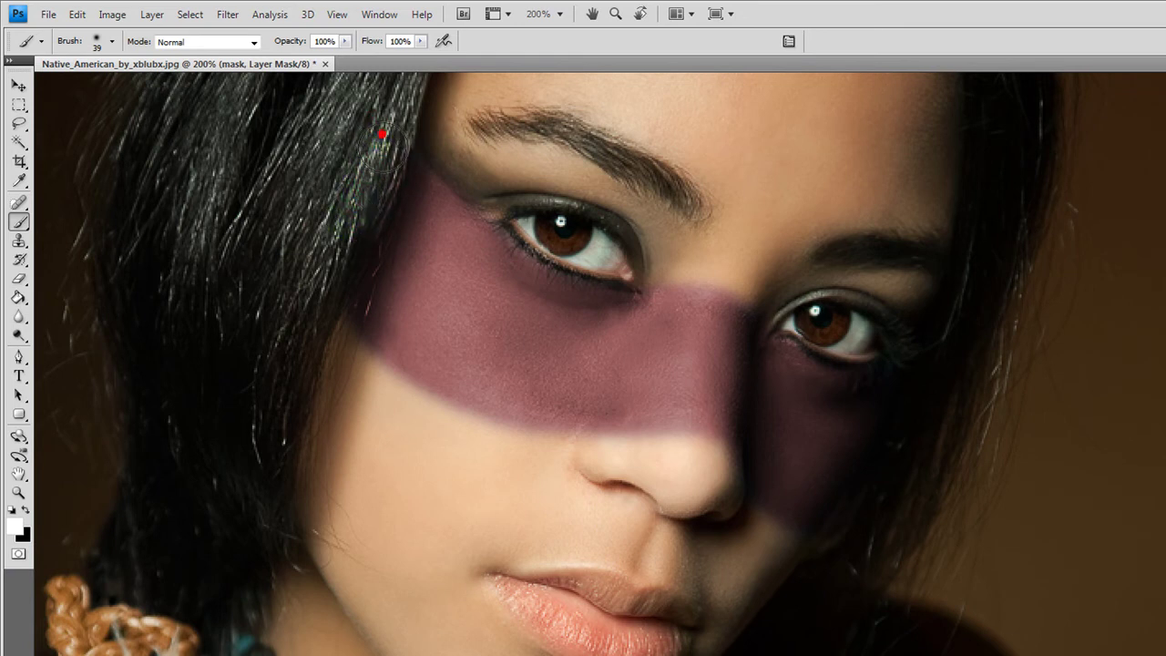
drag(344, 220, 310, 290)
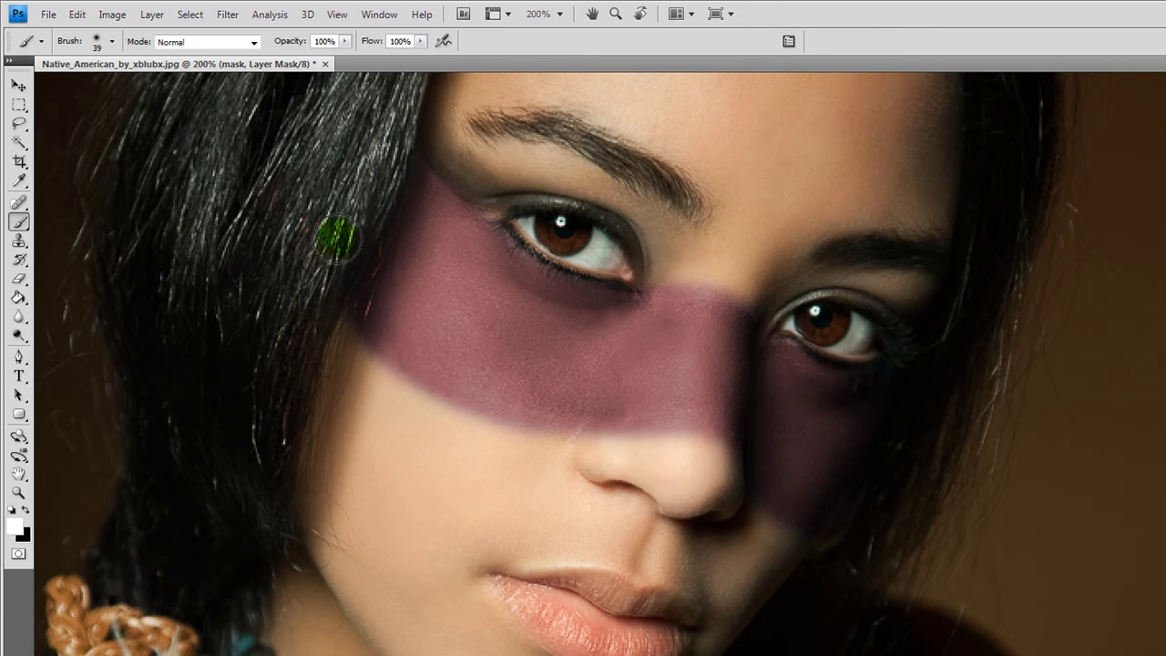
Swap foreground/background colours and touch up the band across the cheek and nose.
click(24, 509)
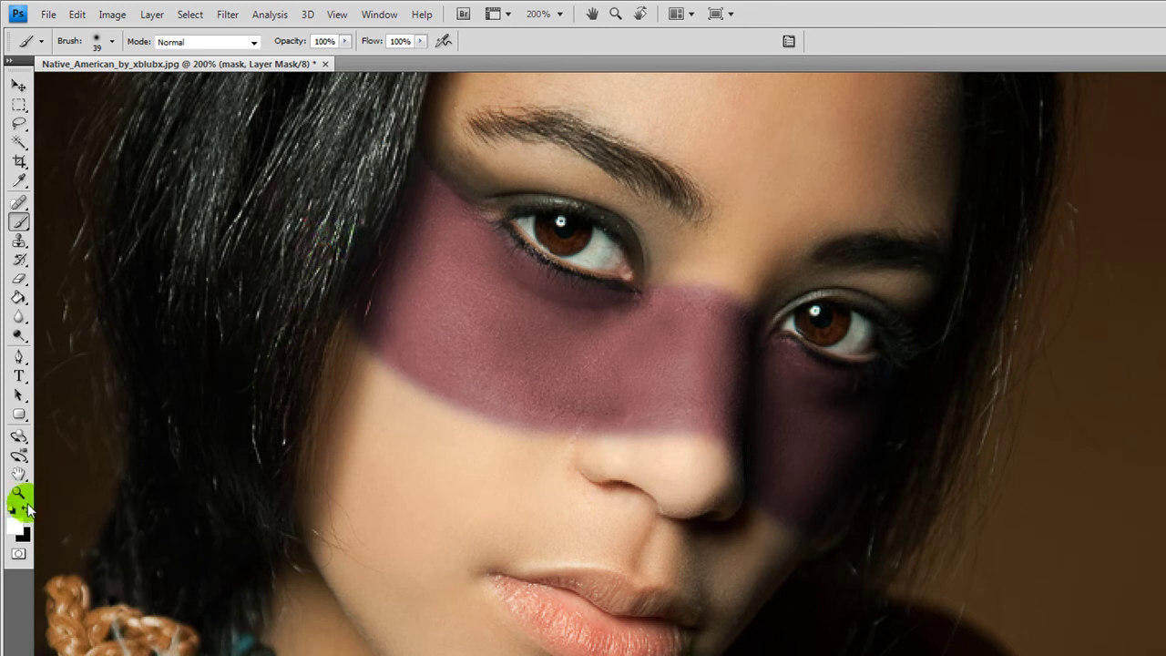
drag(471, 343, 421, 352)
click(501, 370)
drag(523, 393, 601, 268)
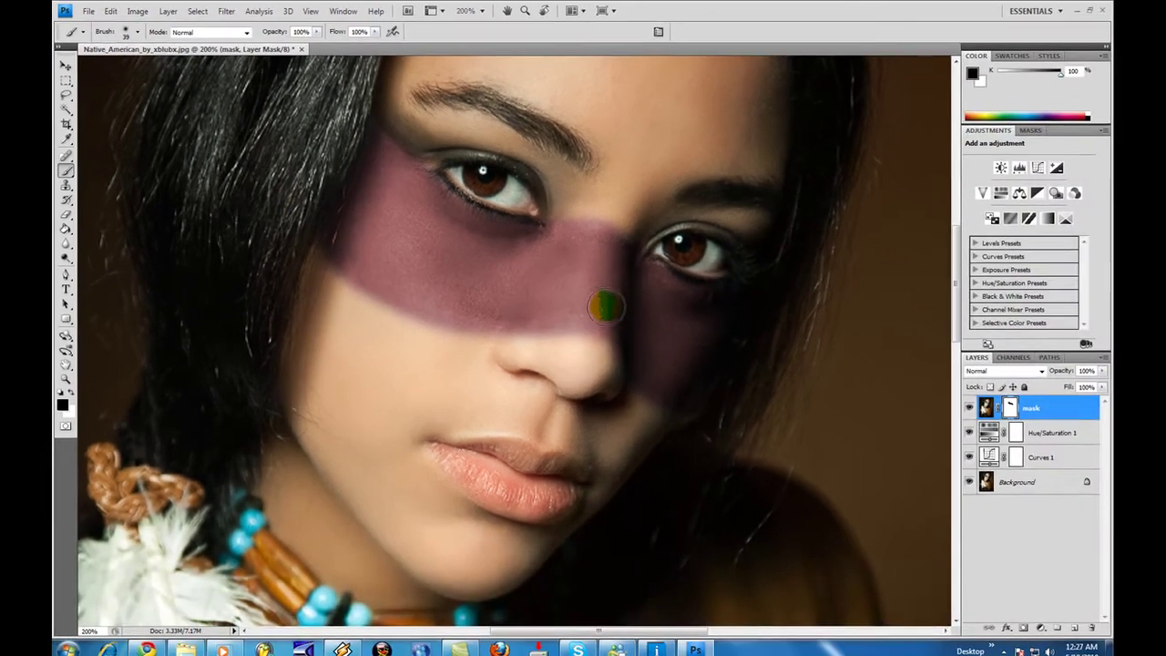
click(562, 407)
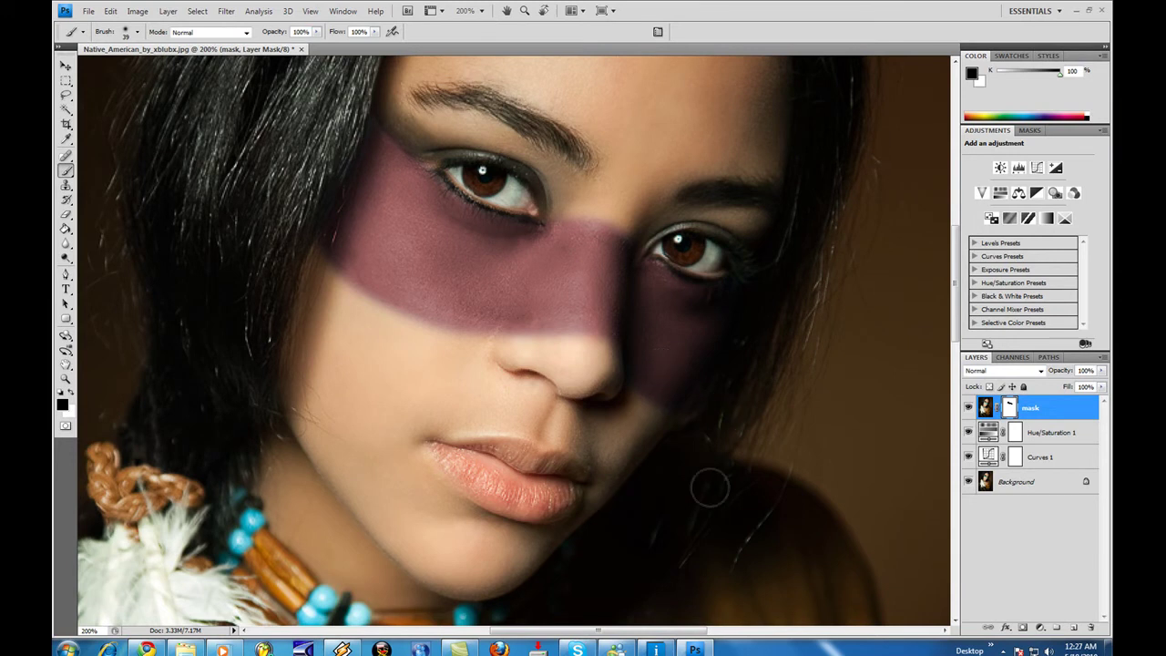
click(65, 381)
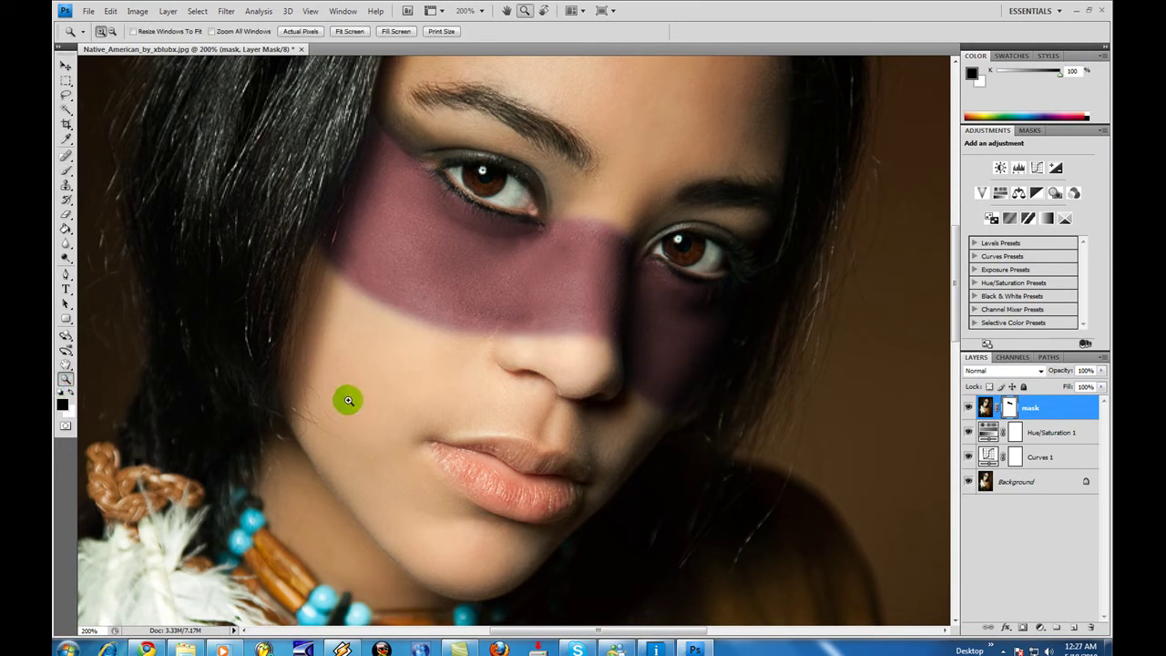
Magnify the band to 300% and restore the default black and white colours.
click(346, 400)
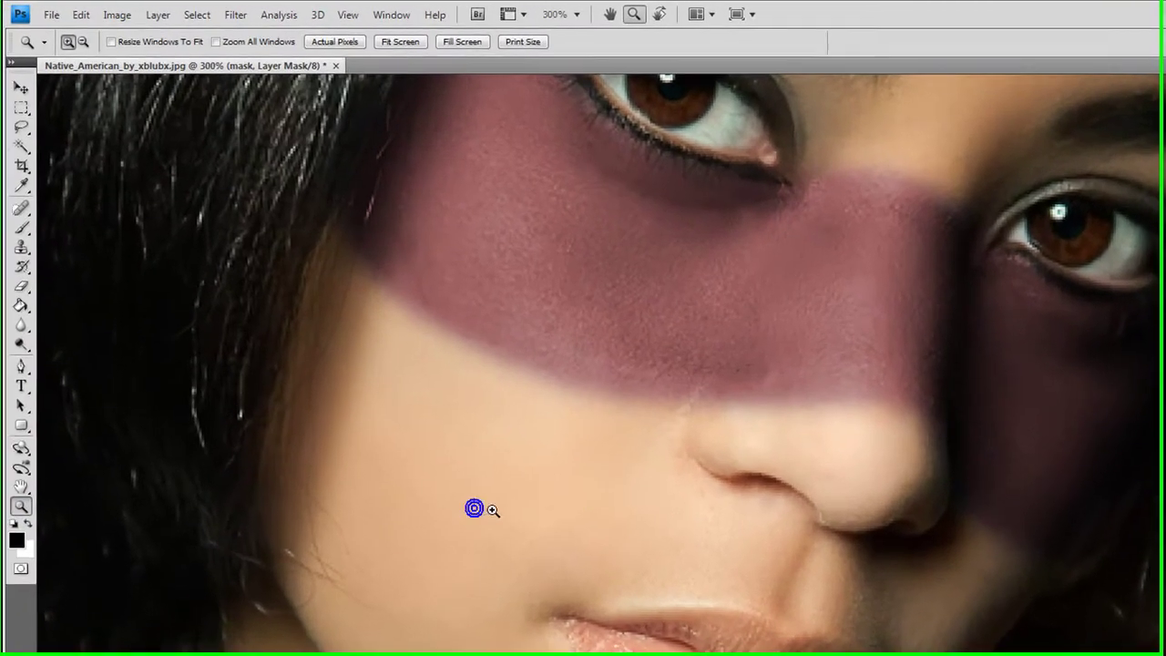
click(13, 528)
scroll(300, 429, down, 1)
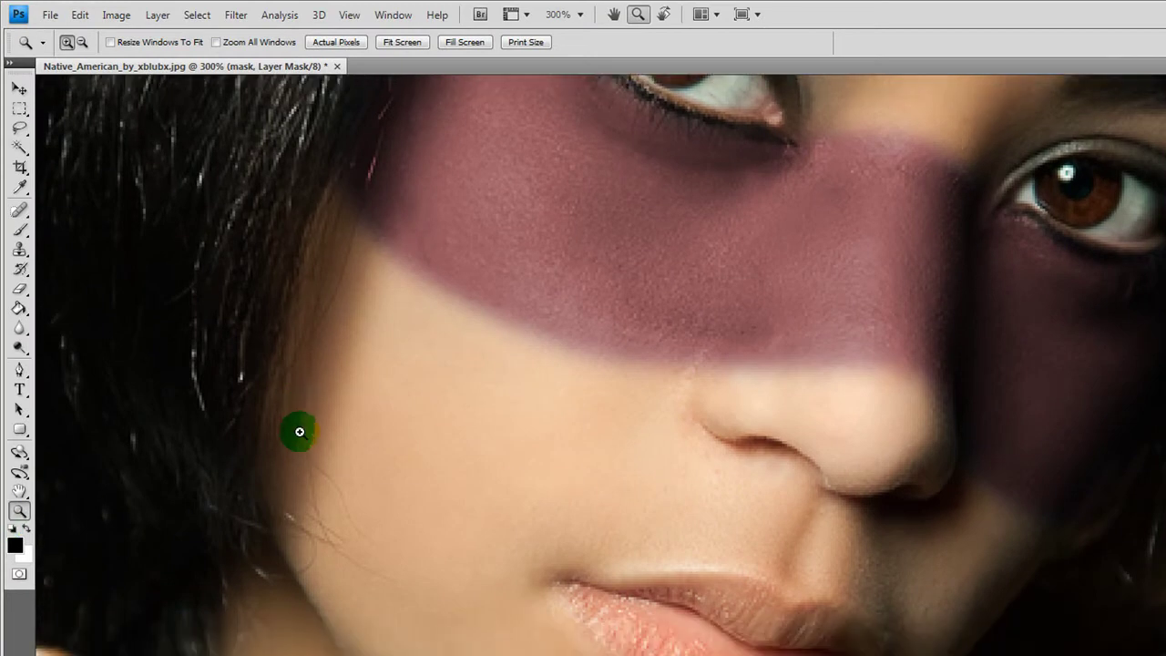
Zoom out to 66.7% to view the whole portrait and open the Image menu.
click(82, 42)
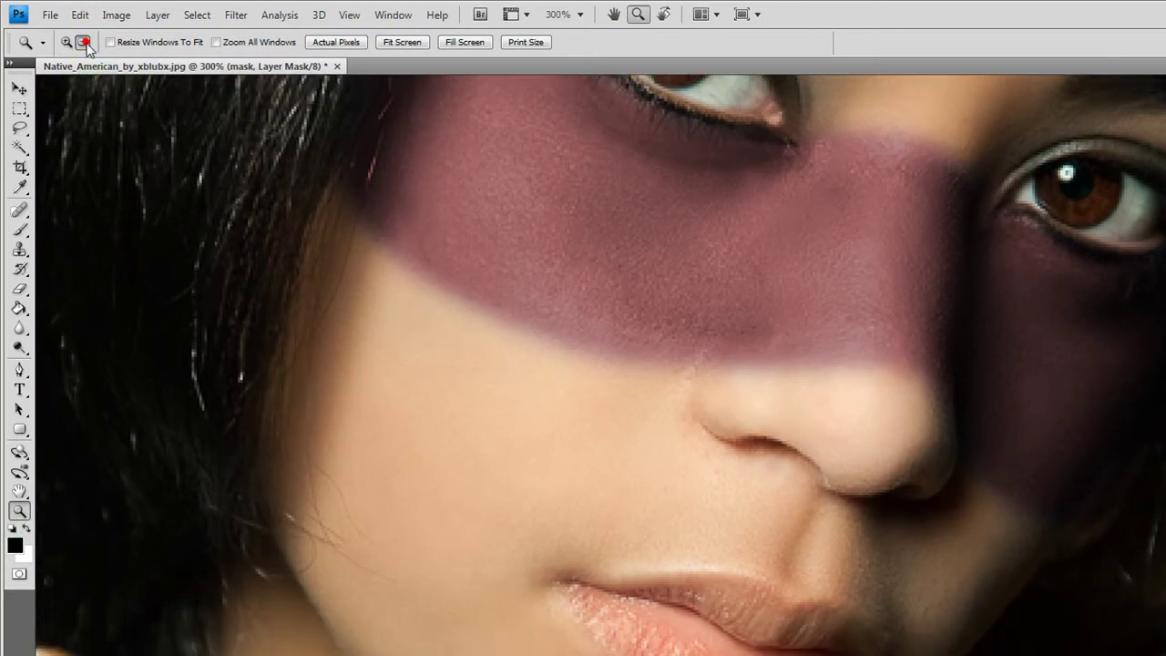
click(427, 503)
click(485, 493)
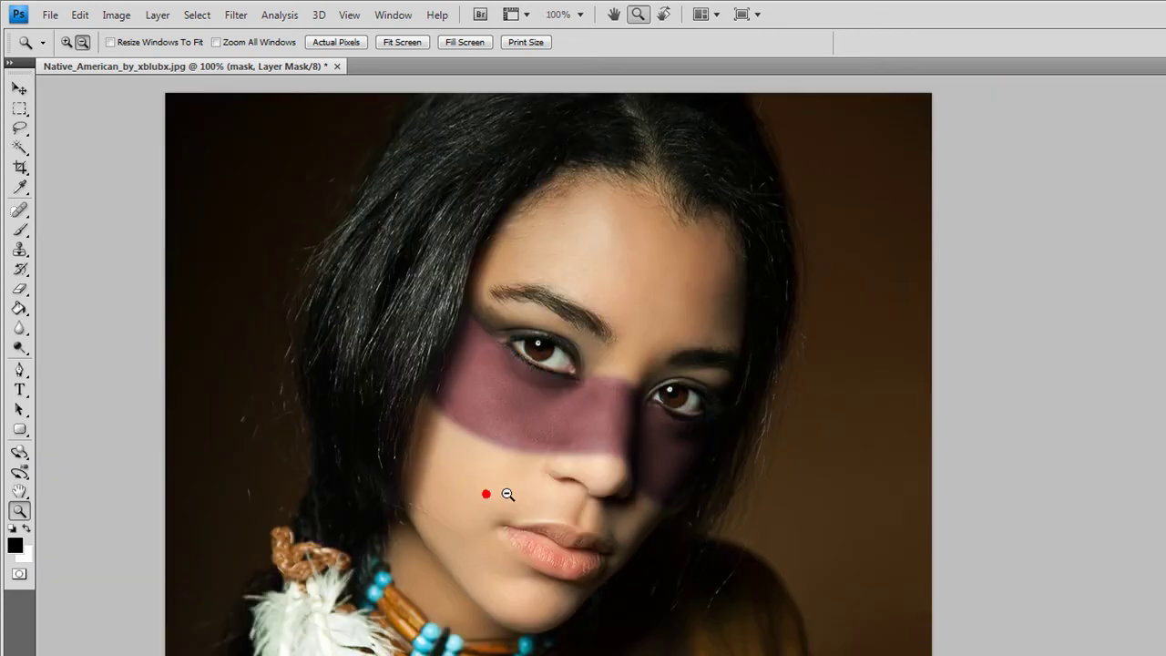
click(507, 492)
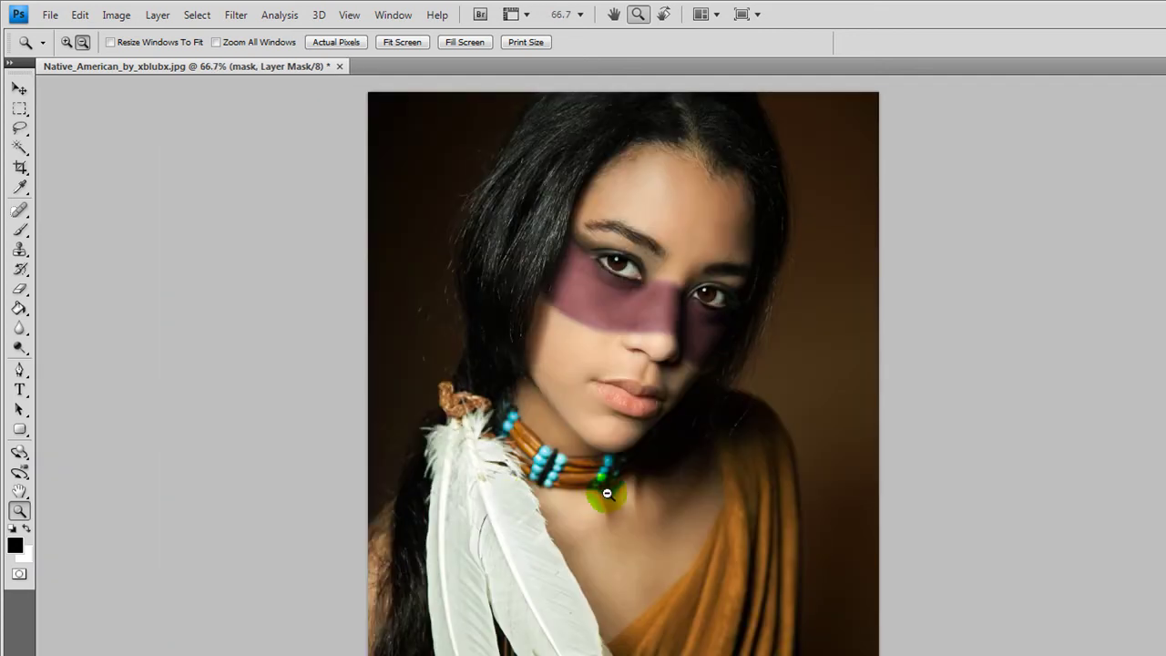
click(123, 16)
click(121, 16)
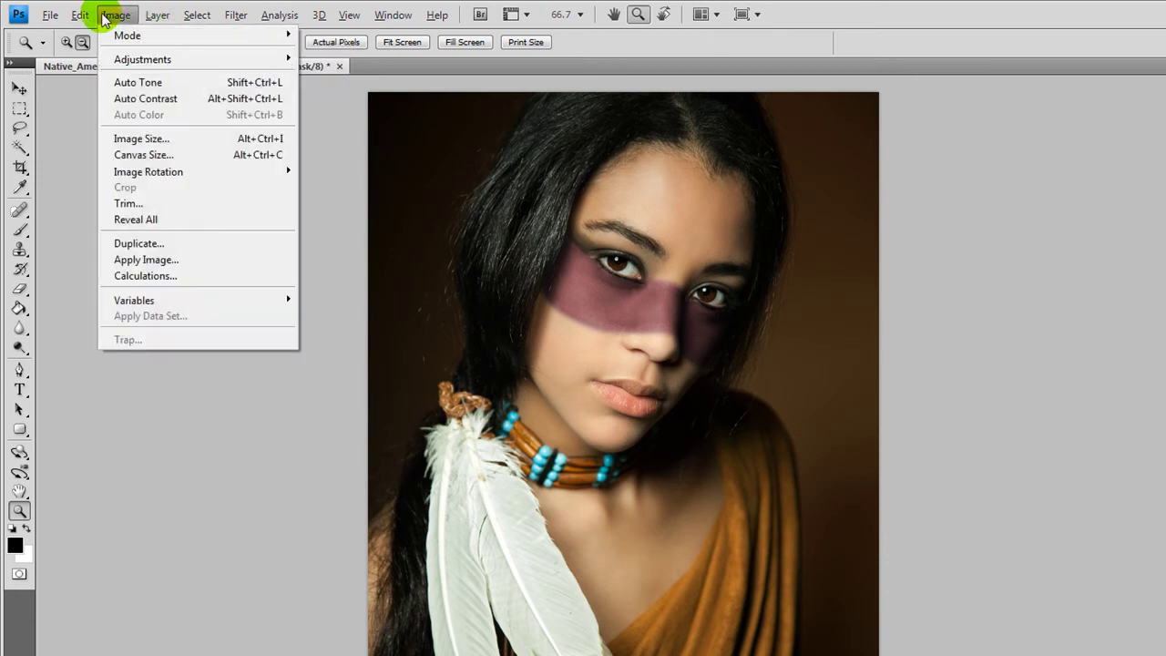
mouse_move(142, 60)
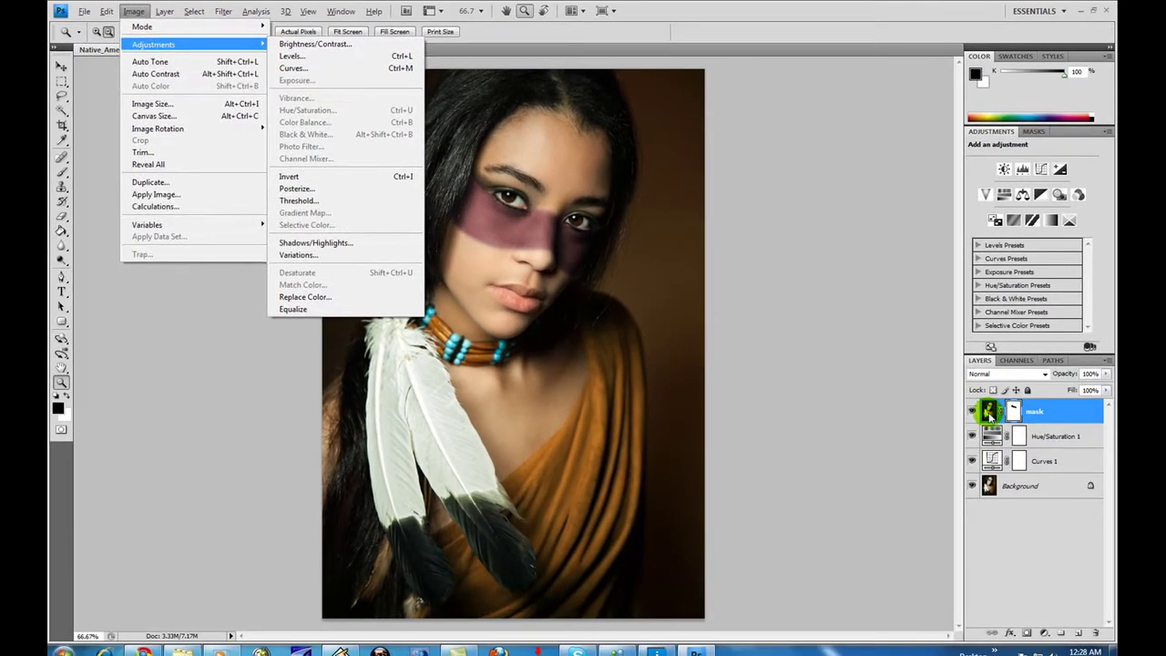
Desaturate the photo to black and white via Image > Adjustments.
click(988, 411)
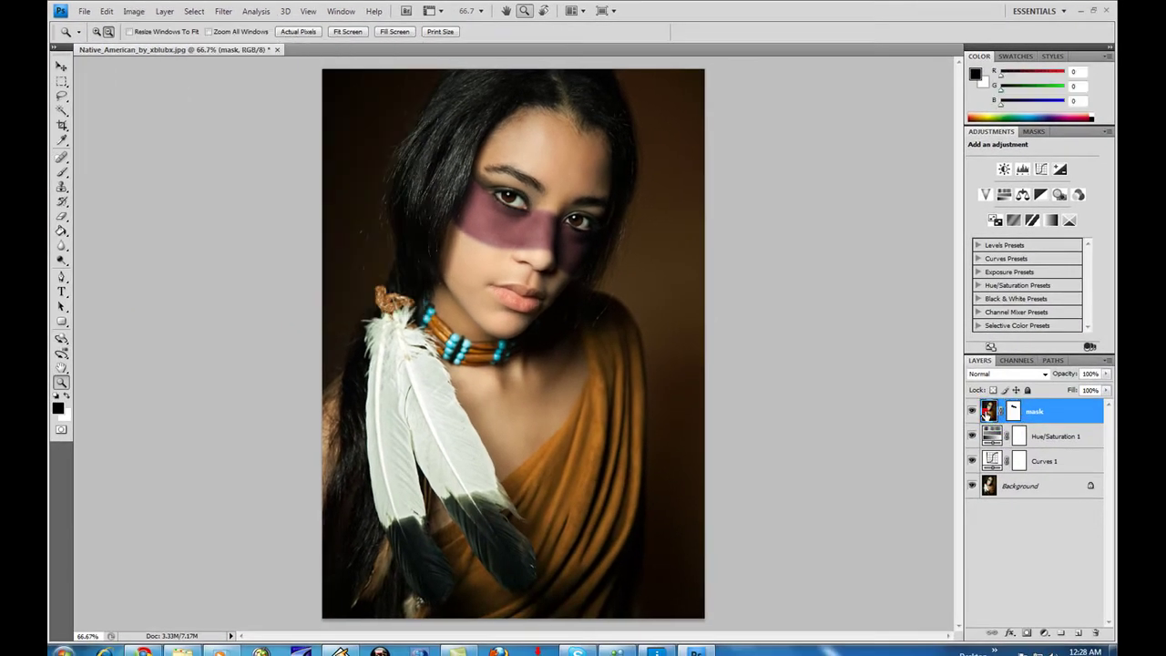
click(134, 12)
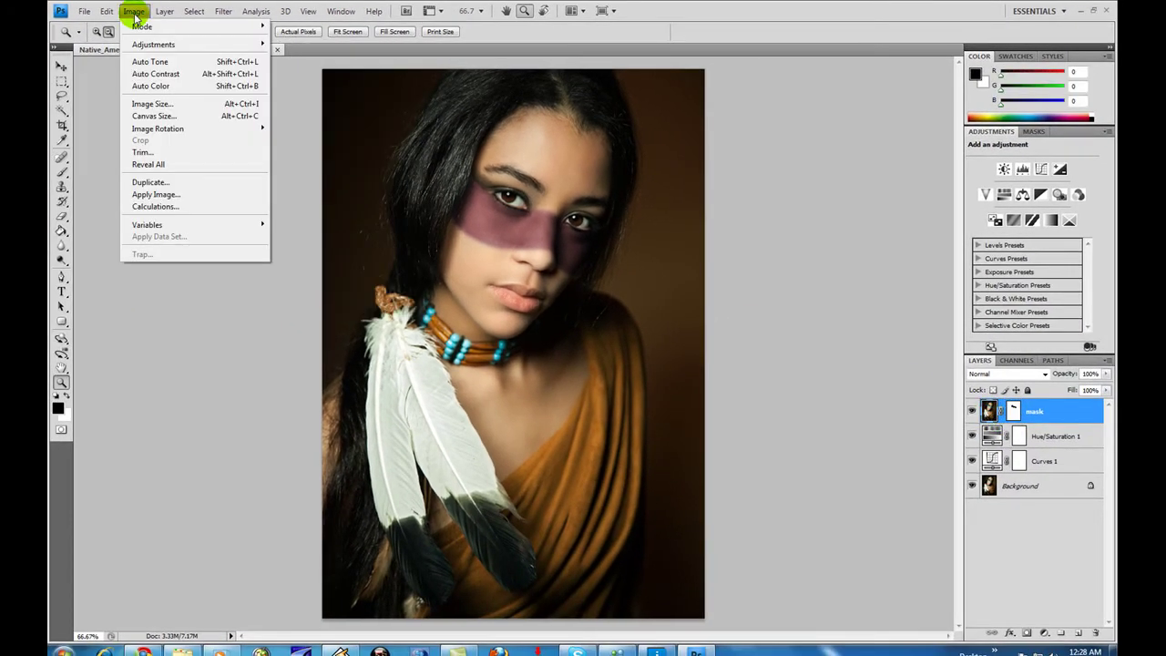
mouse_move(153, 44)
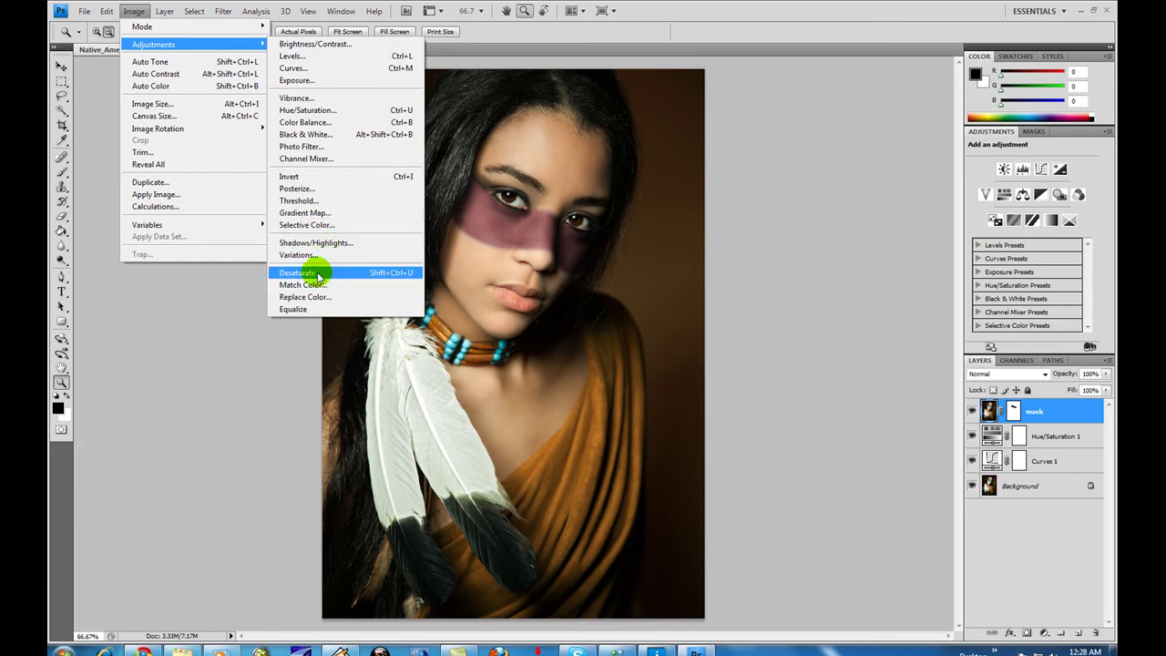
click(318, 275)
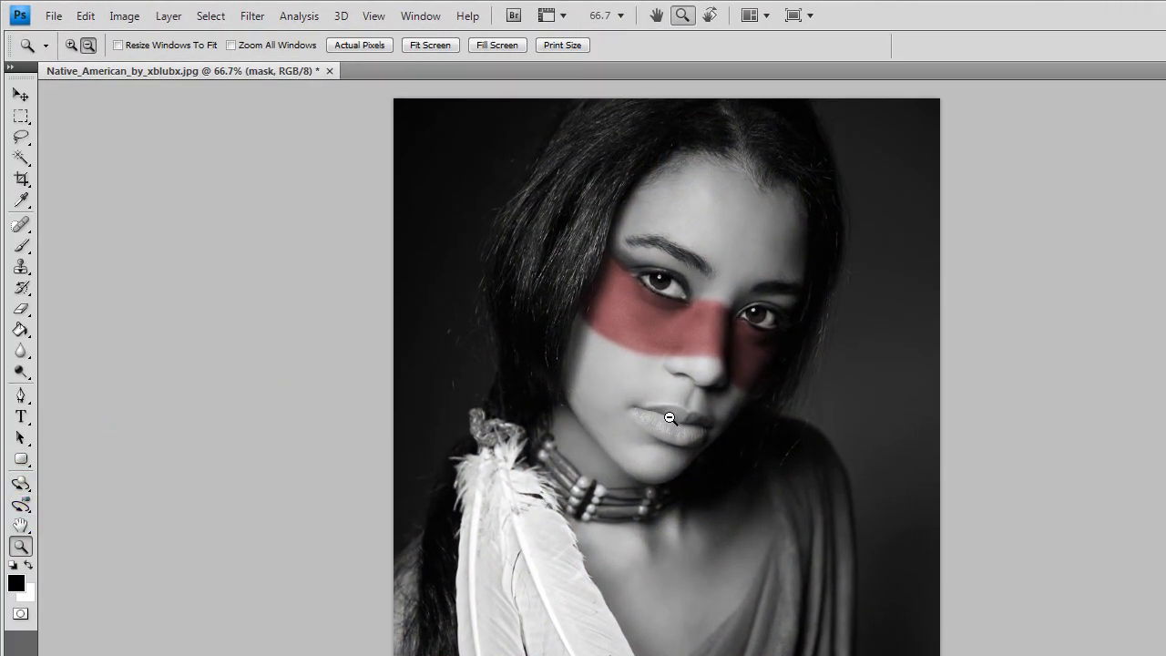
Zoom to 200% on the lips and ready the Brush on the mask layer's mask.
alt+click(670, 420)
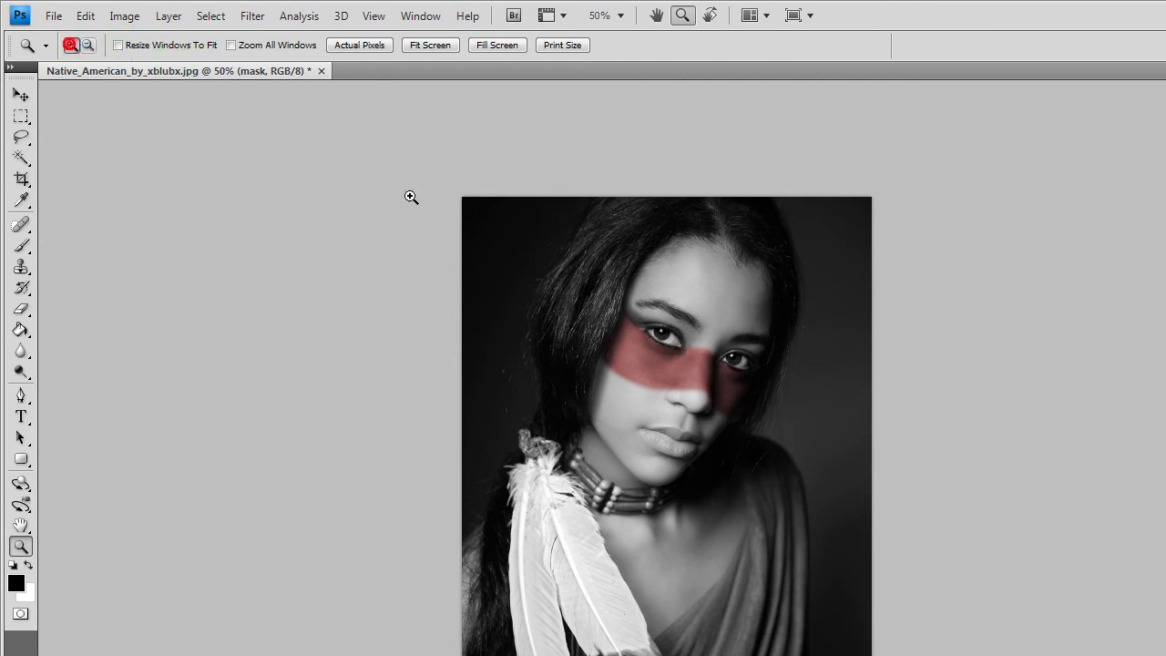
click(689, 434)
click(686, 403)
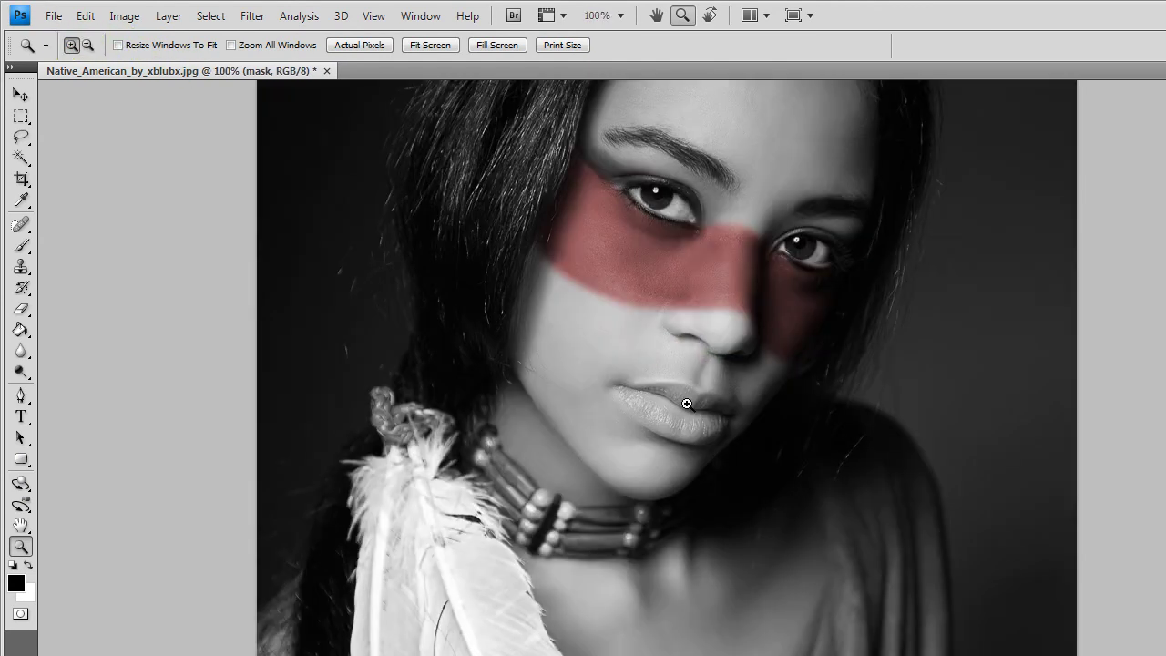
click(687, 404)
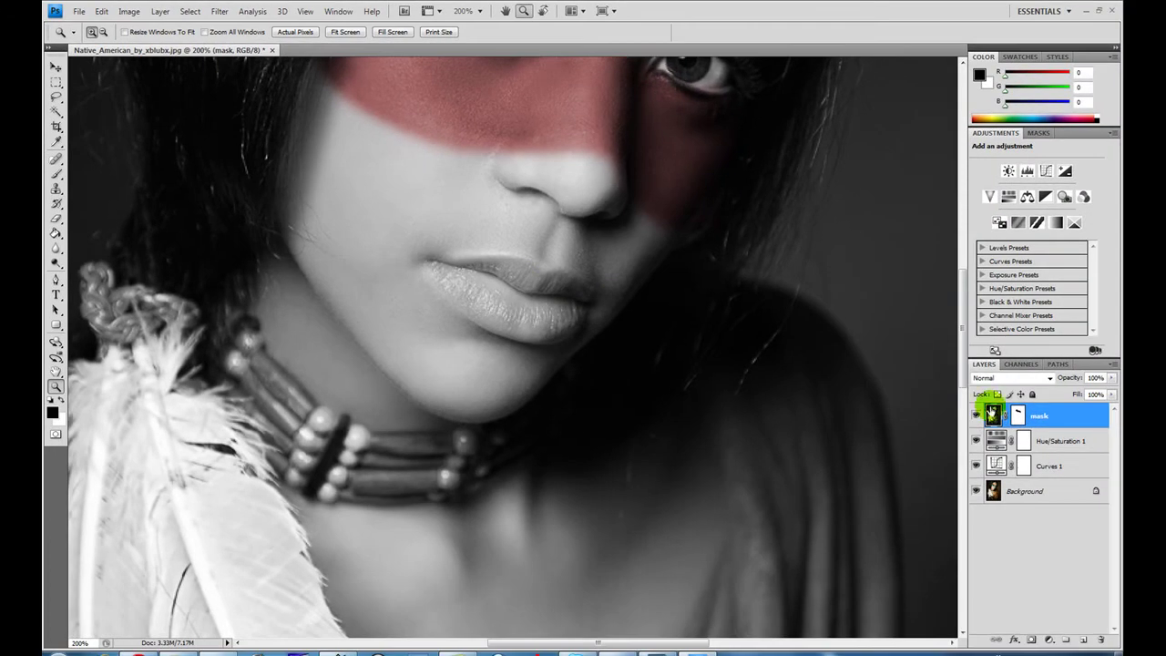
click(1018, 416)
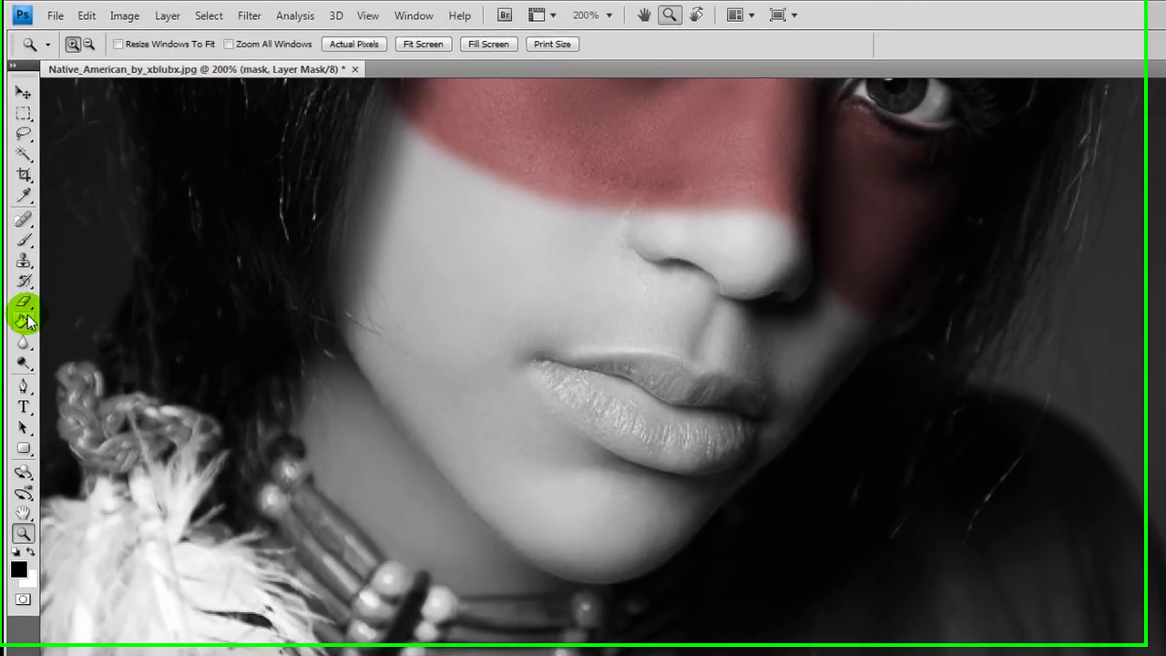
click(56, 174)
click(108, 46)
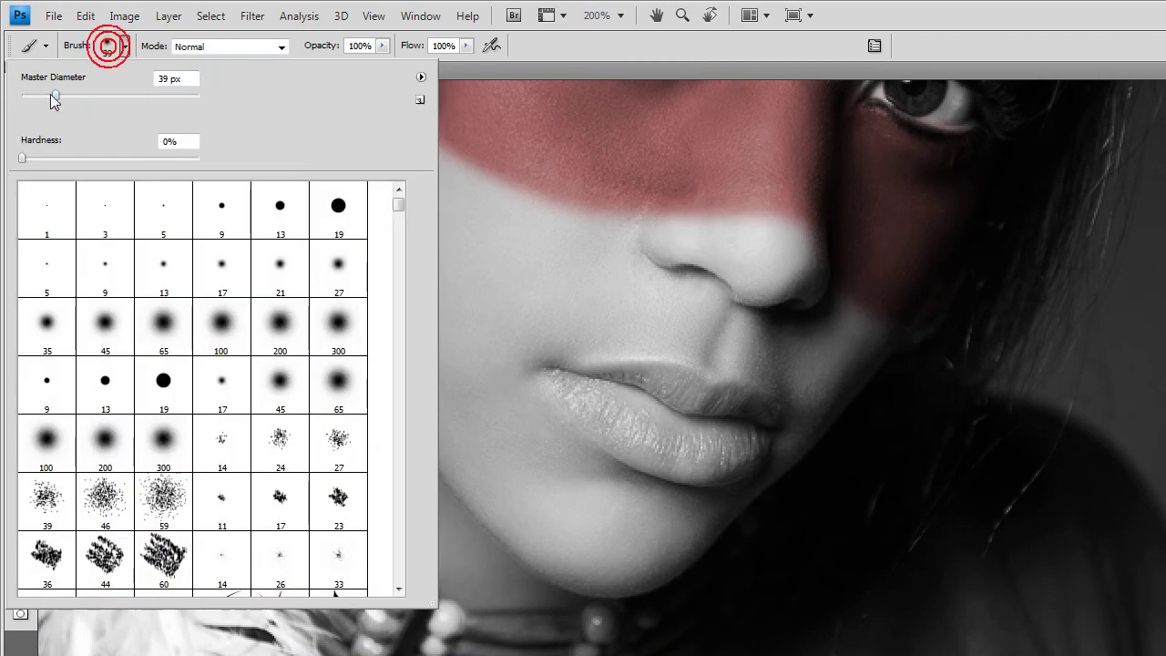
Paint on the mask over both lips to bring back their colour.
click(614, 401)
mouse_move(601, 403)
mouse_down()
mouse_move(699, 442)
mouse_move(591, 407)
mouse_move(750, 444)
mouse_move(594, 389)
mouse_move(721, 456)
mouse_move(661, 458)
mouse_up()
drag(579, 394, 715, 404)
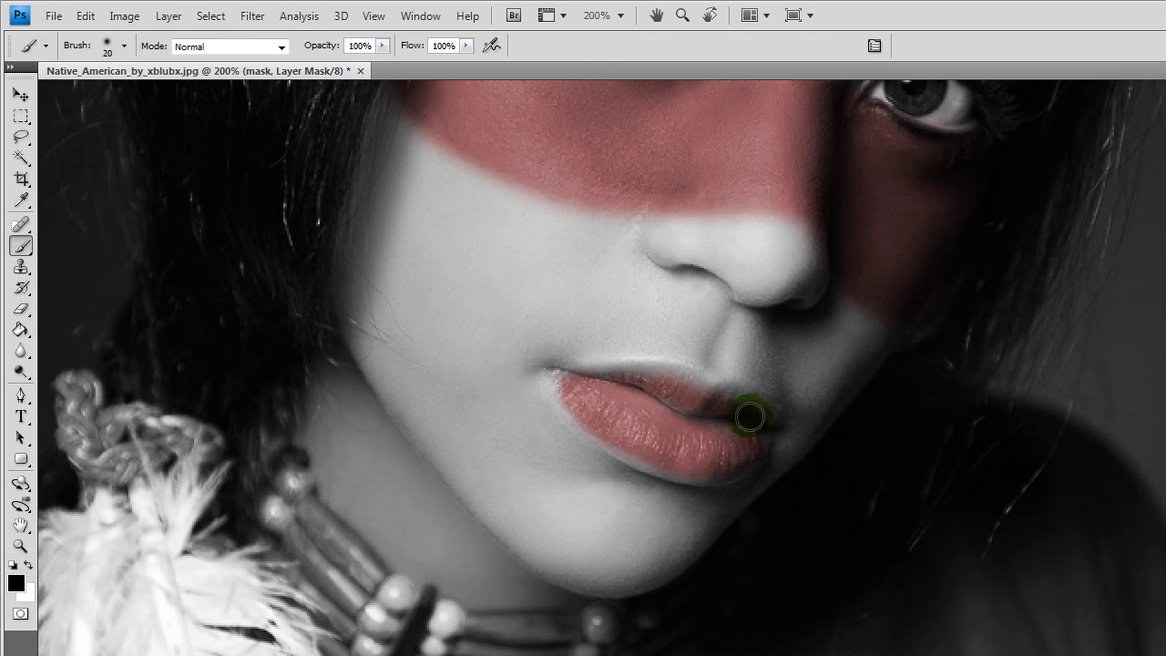
mouse_move(666, 382)
mouse_down()
mouse_move(633, 382)
mouse_move(638, 398)
mouse_move(708, 421)
mouse_up()
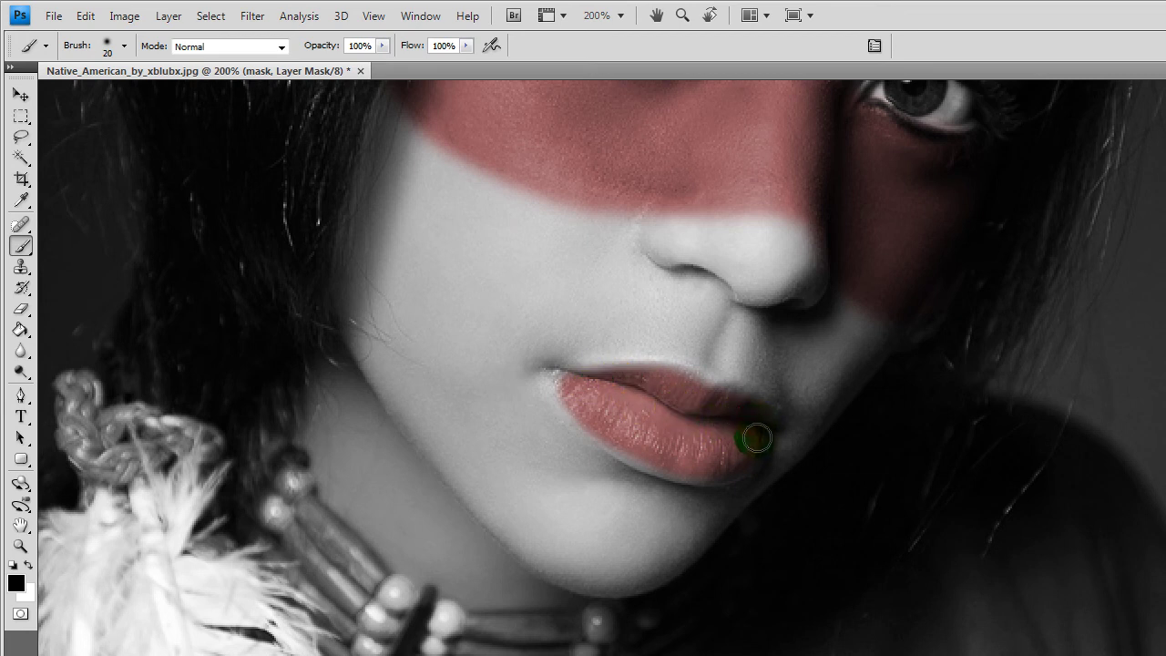
drag(642, 453, 613, 435)
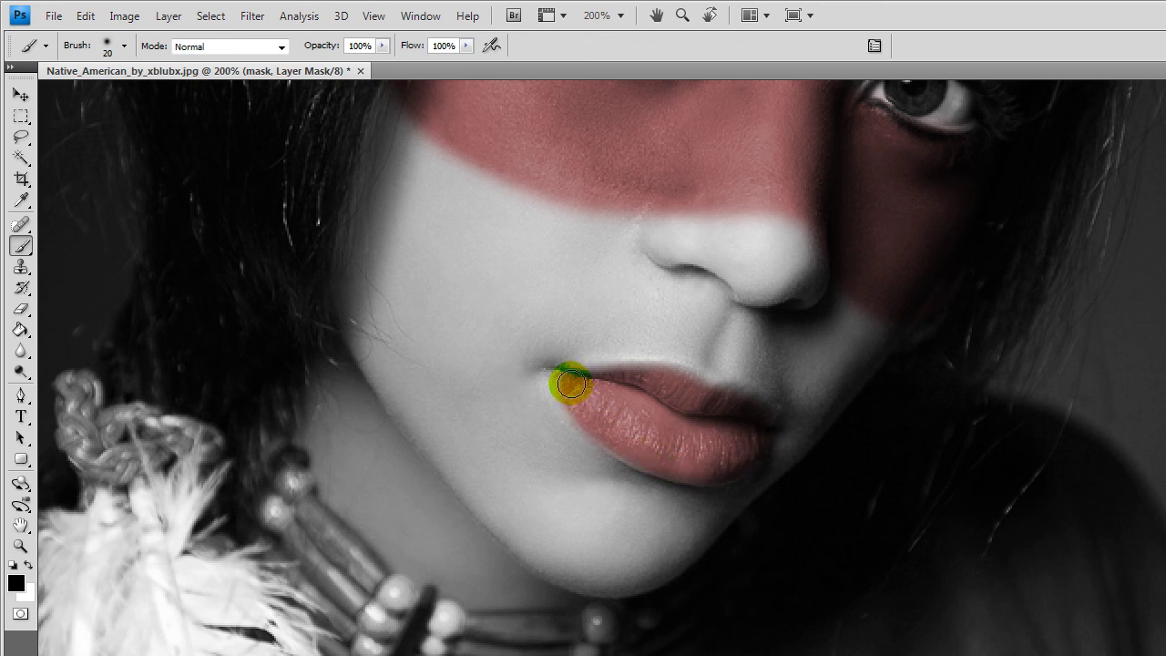
Shrink the brush to 6 px and refine the upper lip edge.
click(102, 46)
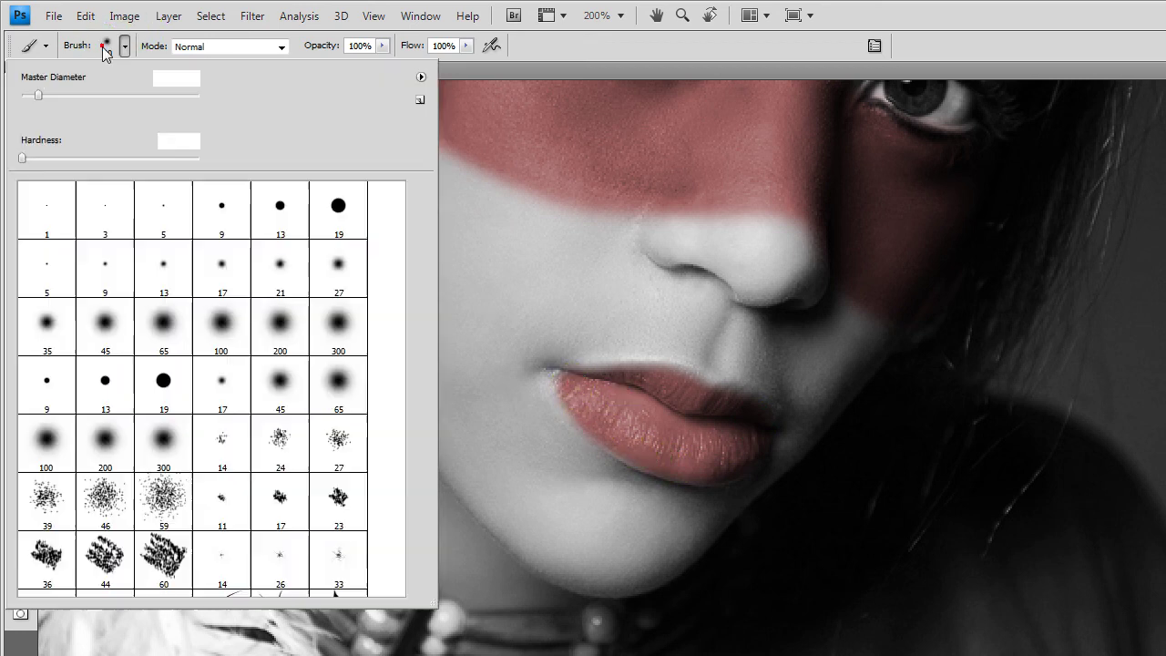
drag(27, 103, 28, 100)
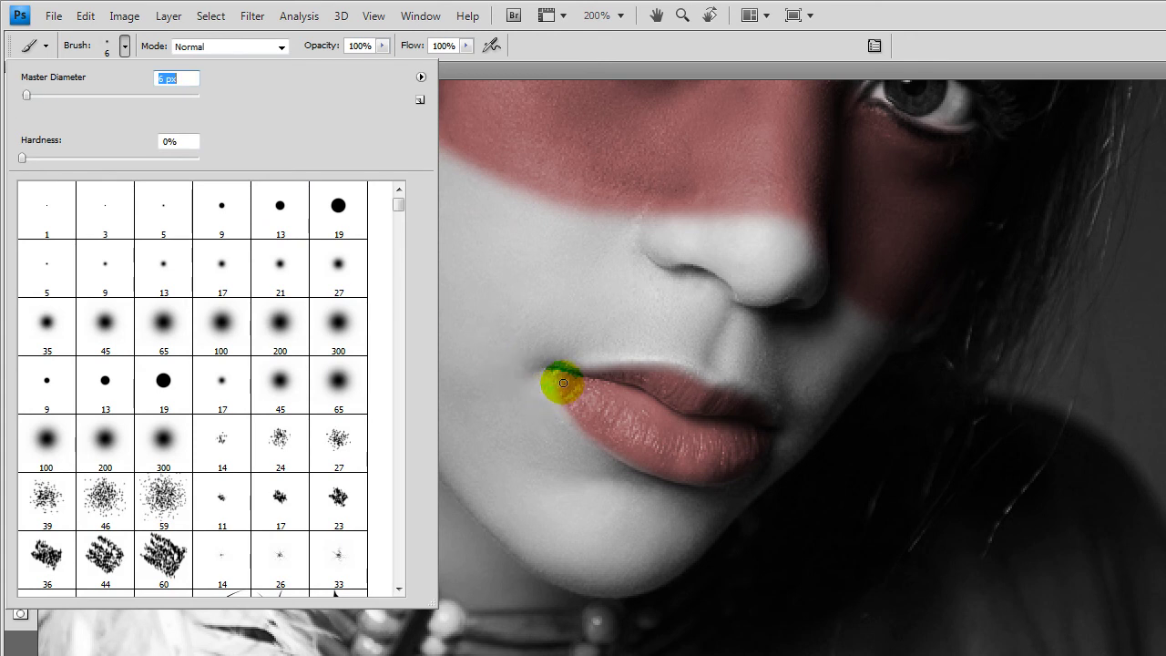
click(563, 384)
drag(568, 376, 711, 396)
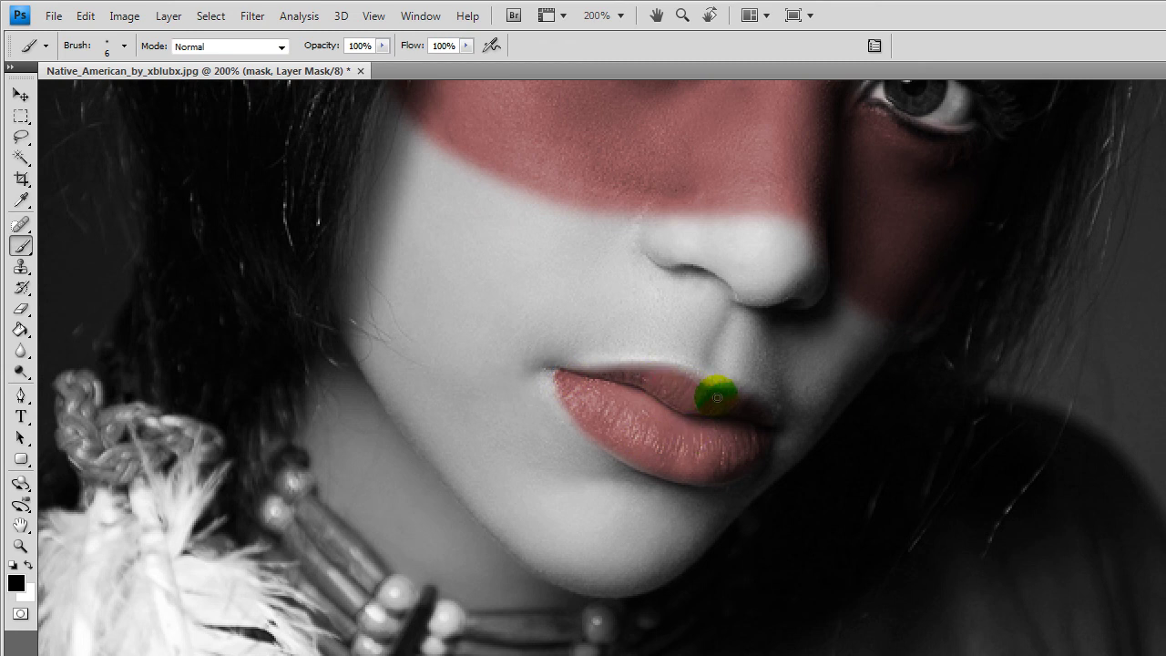
Fit the whole photo on screen with the Zoom tool.
drag(741, 465, 671, 462)
click(21, 546)
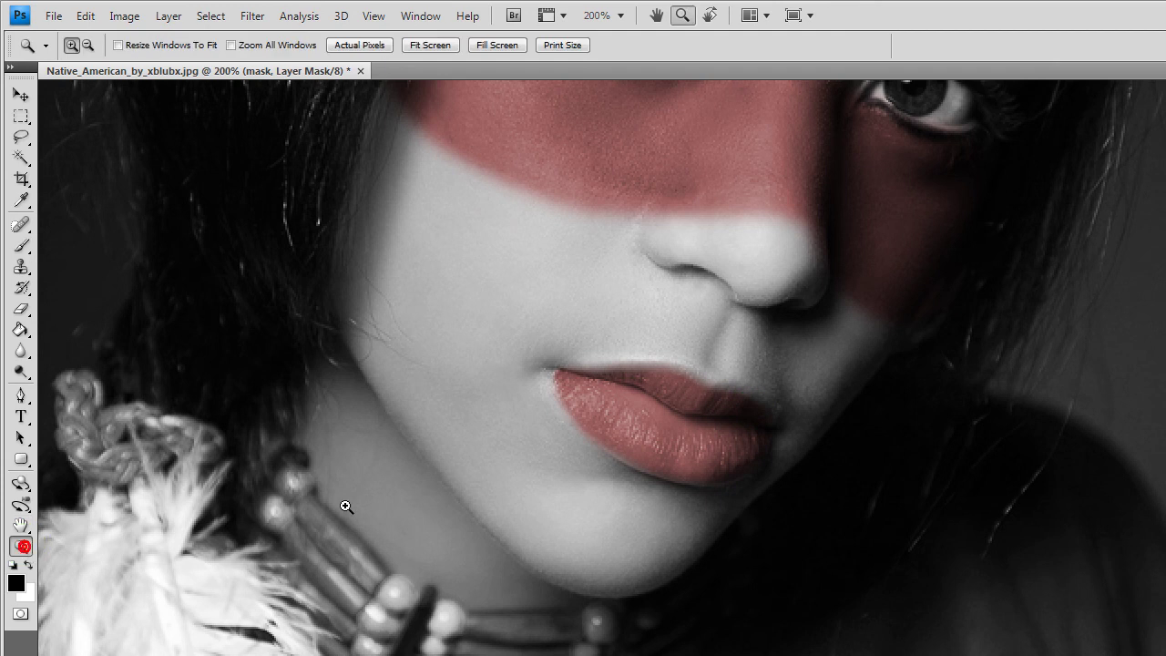
right_click(686, 390)
click(699, 398)
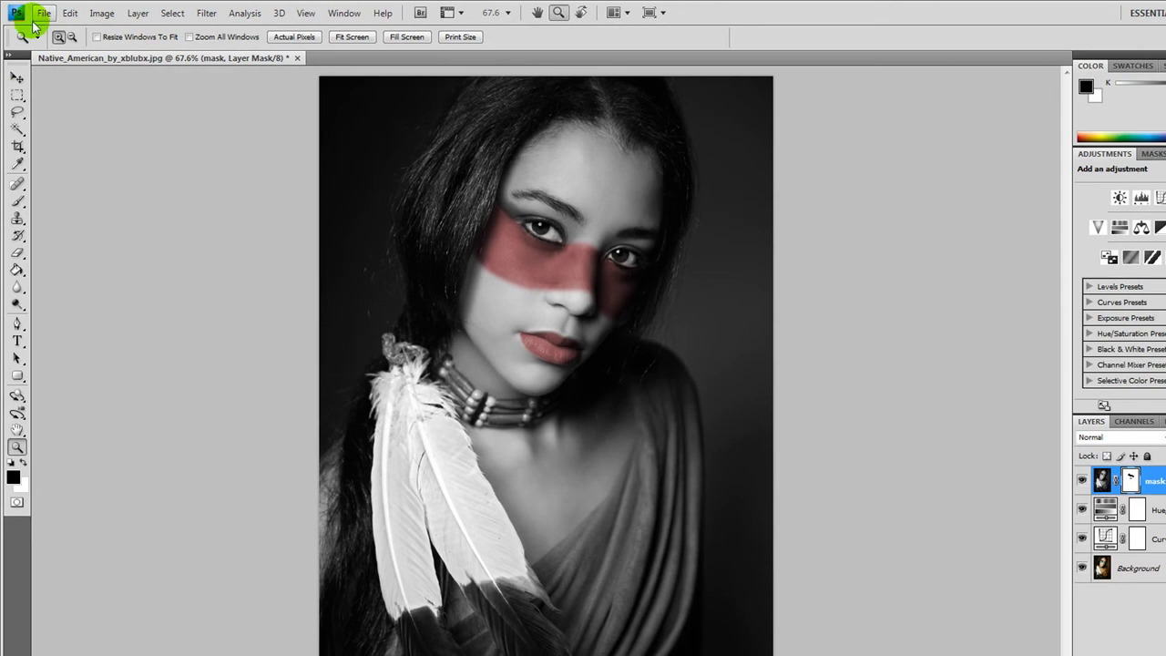
Save the portrait to the Desktop as a Maximum-quality 12 JPEG with a shortened file name.
click(42, 13)
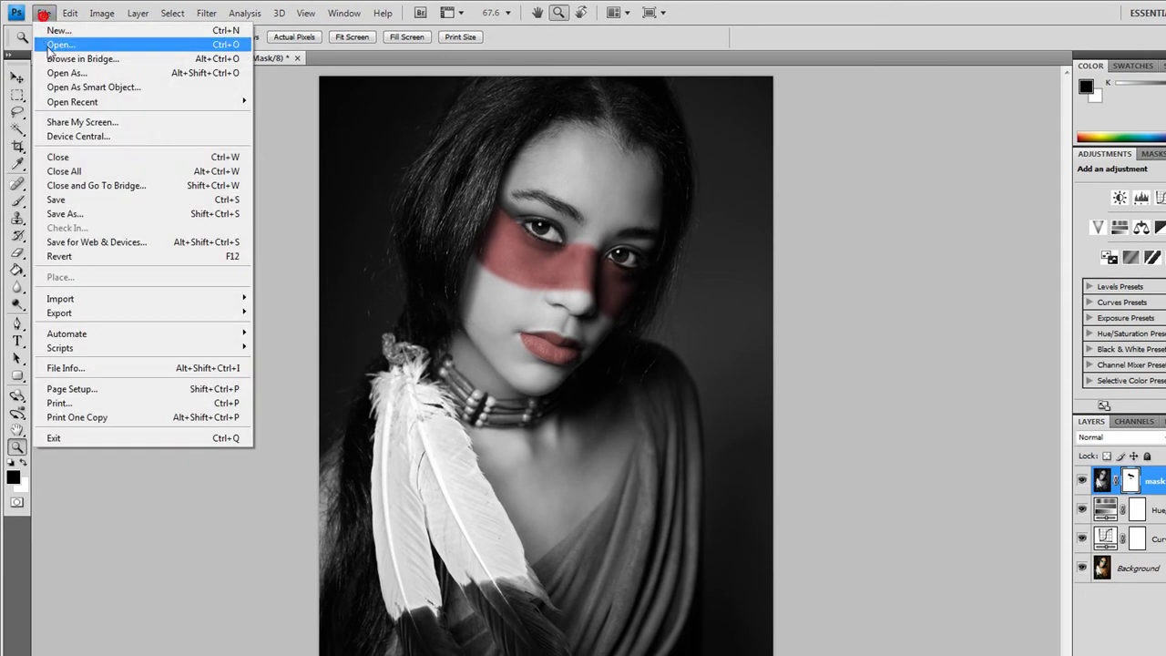
click(66, 213)
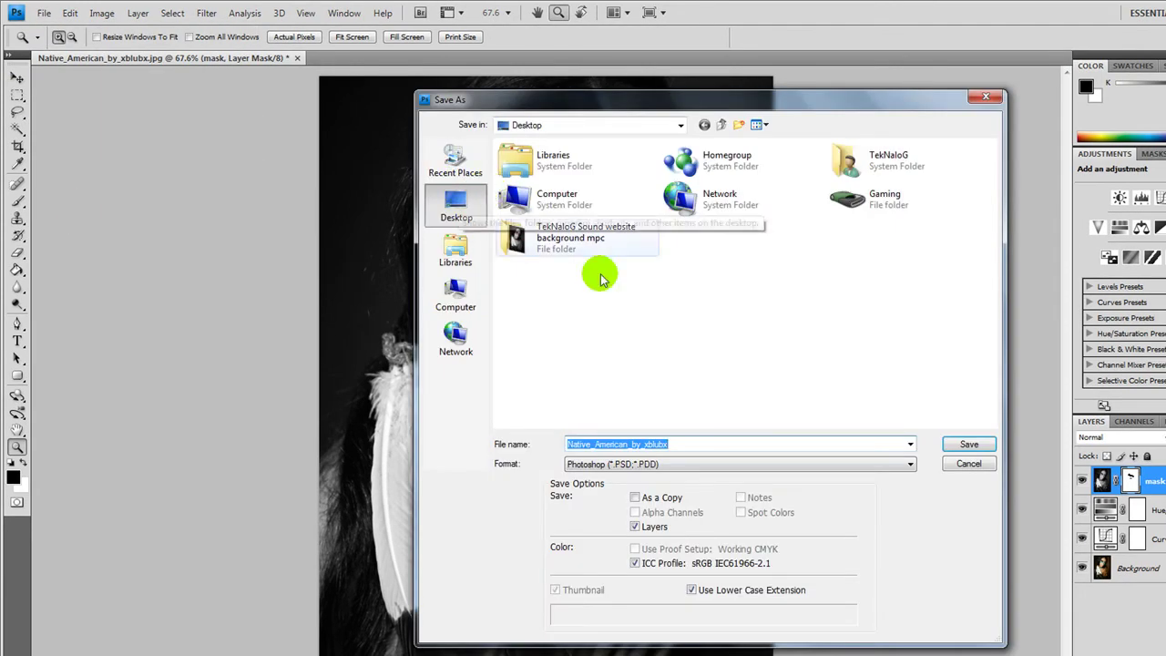
click(662, 463)
click(603, 564)
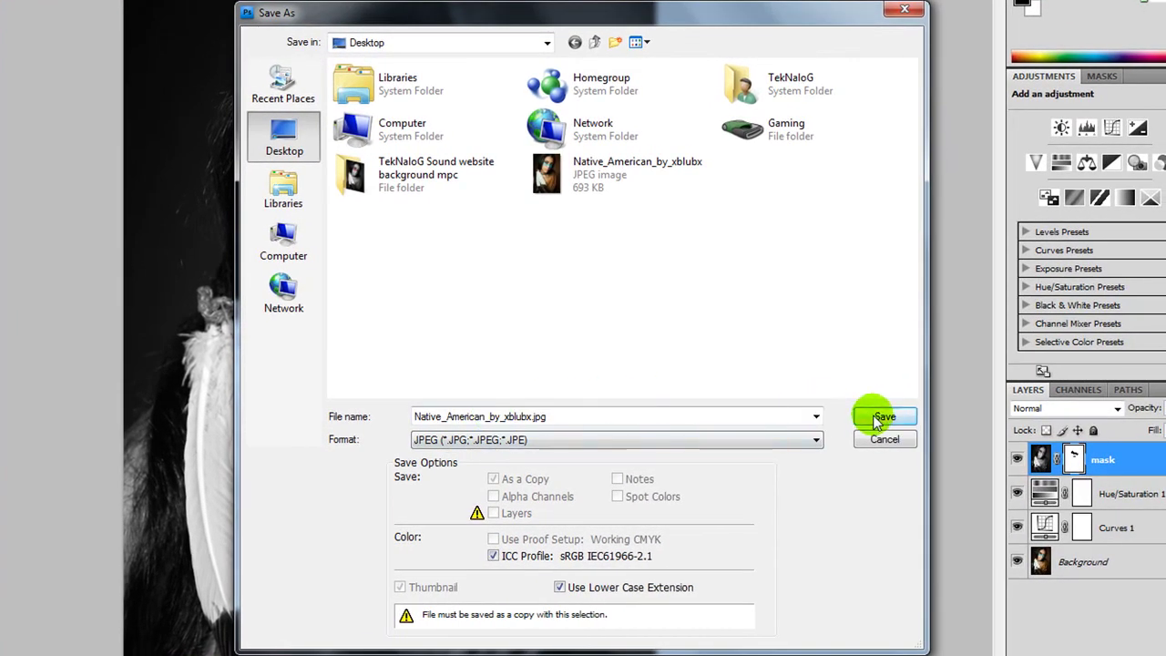
click(871, 419)
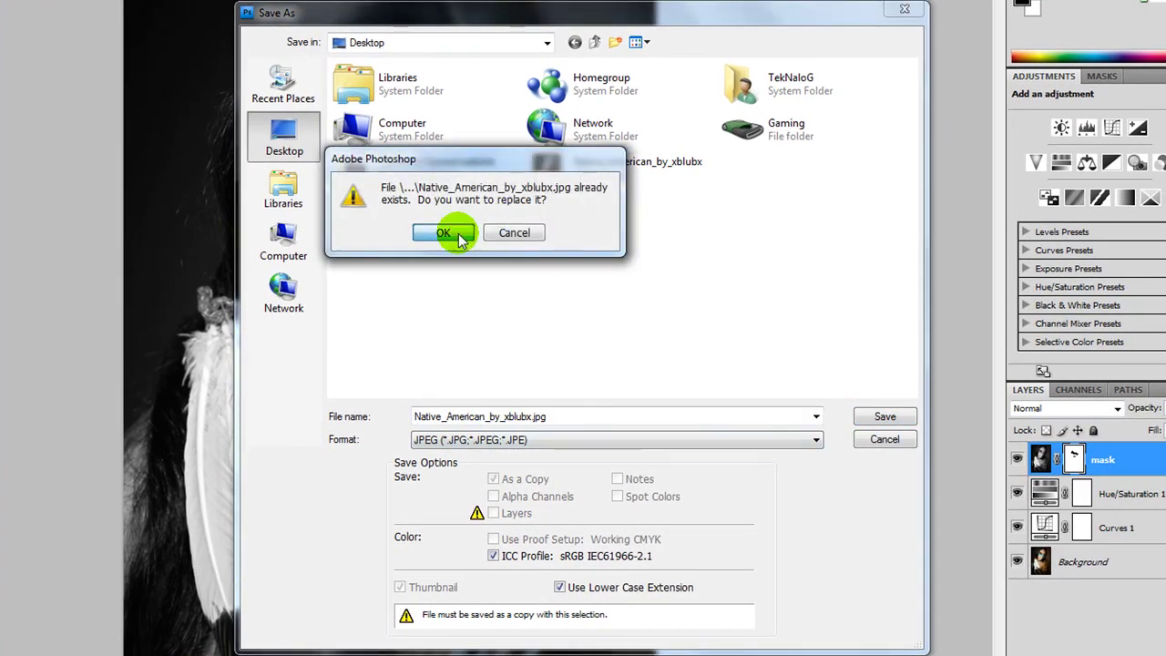
click(514, 233)
mouse_move(583, 414)
mouse_down()
mouse_move(474, 416)
mouse_move(485, 416)
mouse_up()
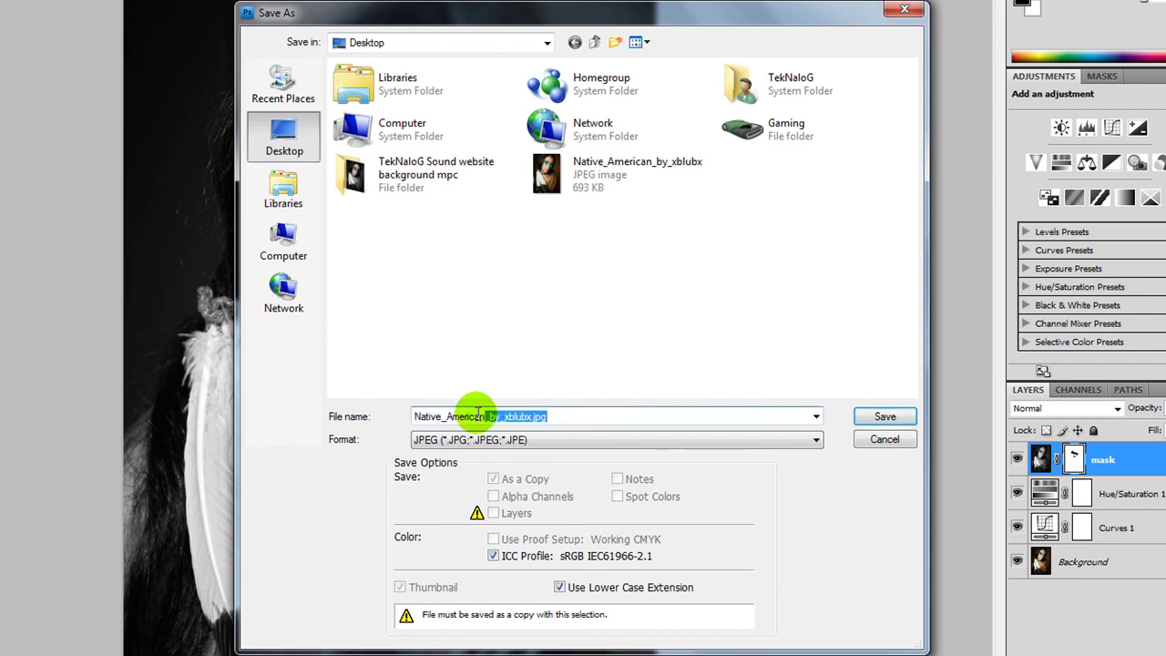
key(Delete)
click(884, 416)
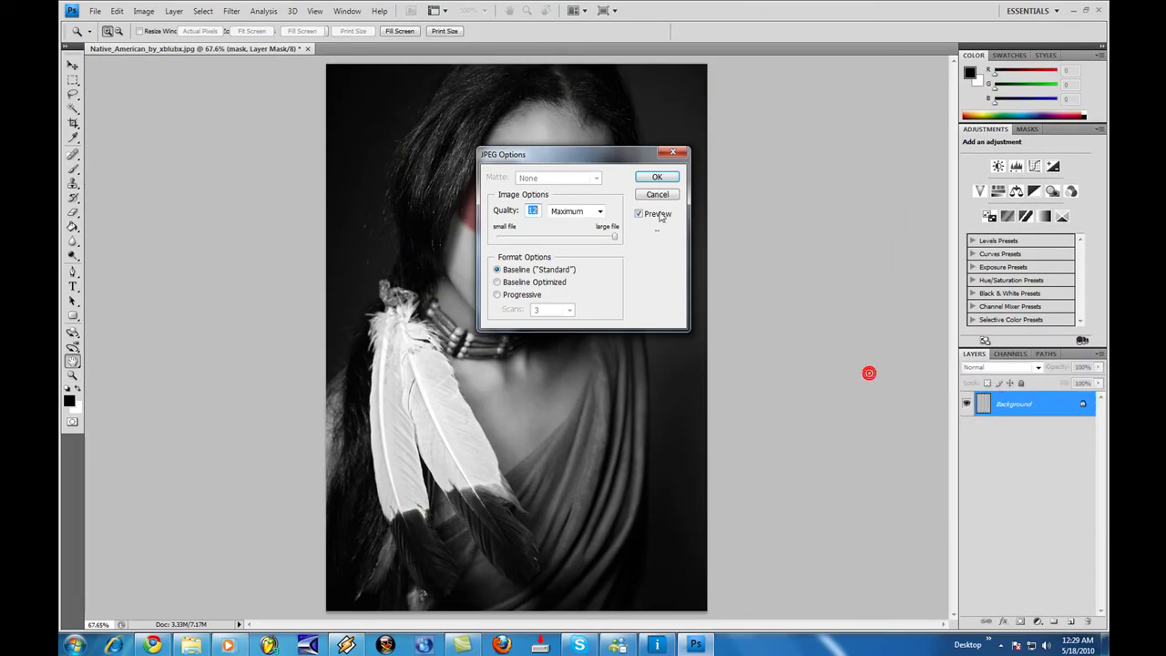
click(662, 182)
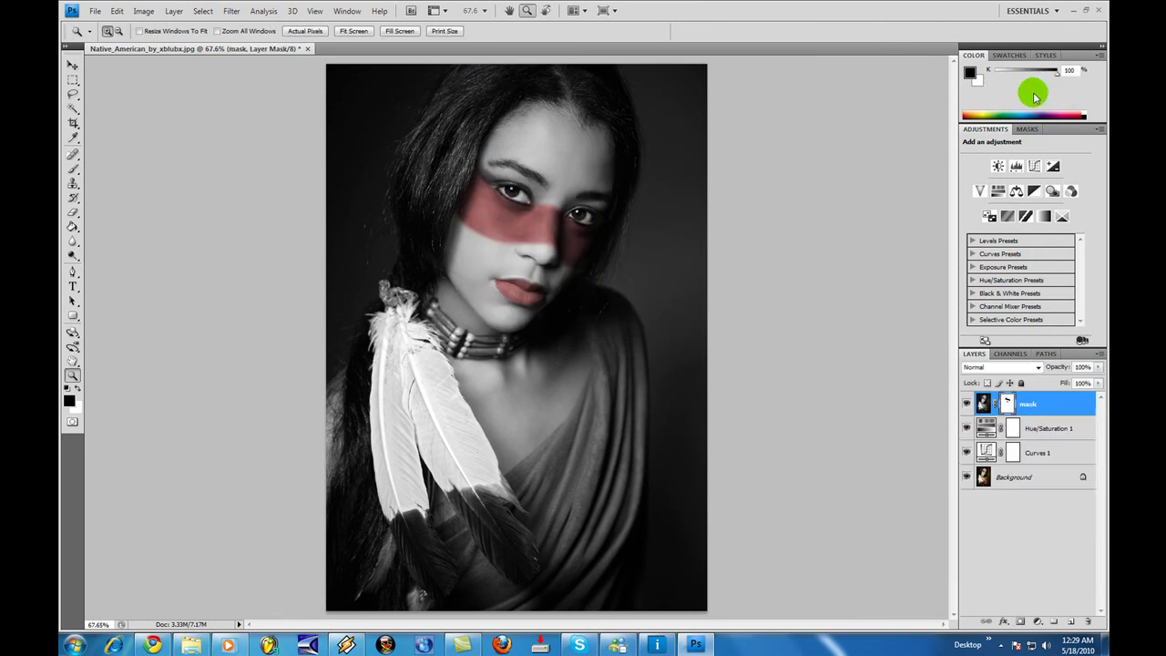
View the saved Native_American2 JPEG in Windows Photo Viewer, flipping between the original and edited versions.
click(1072, 10)
double_click(91, 91)
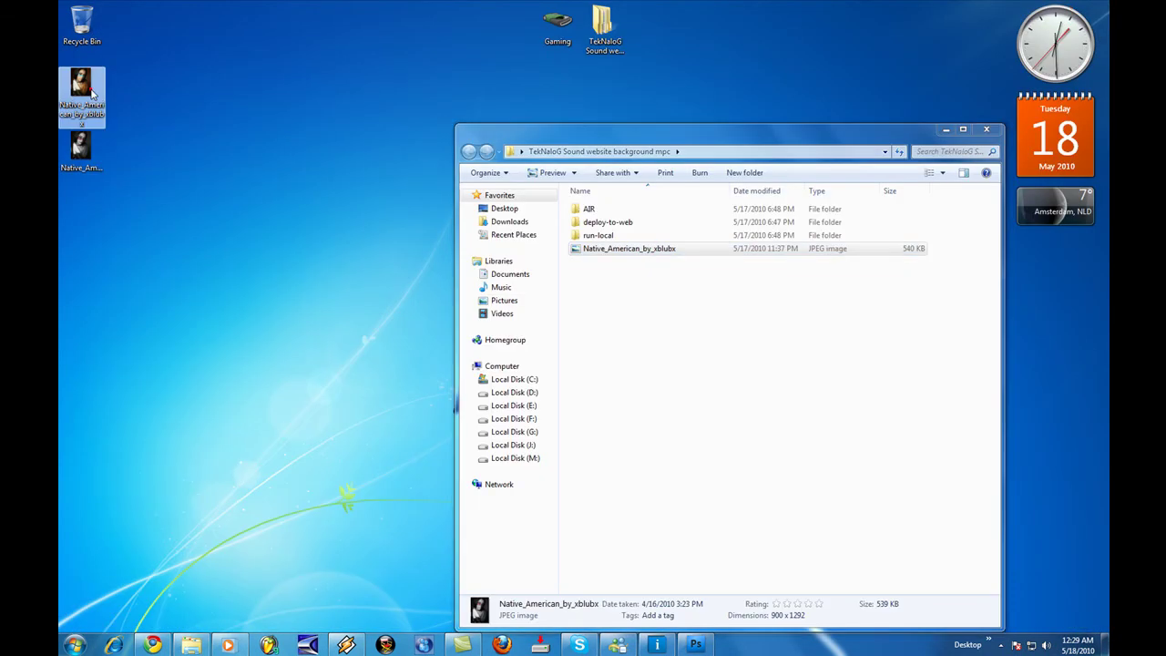
key(Right)
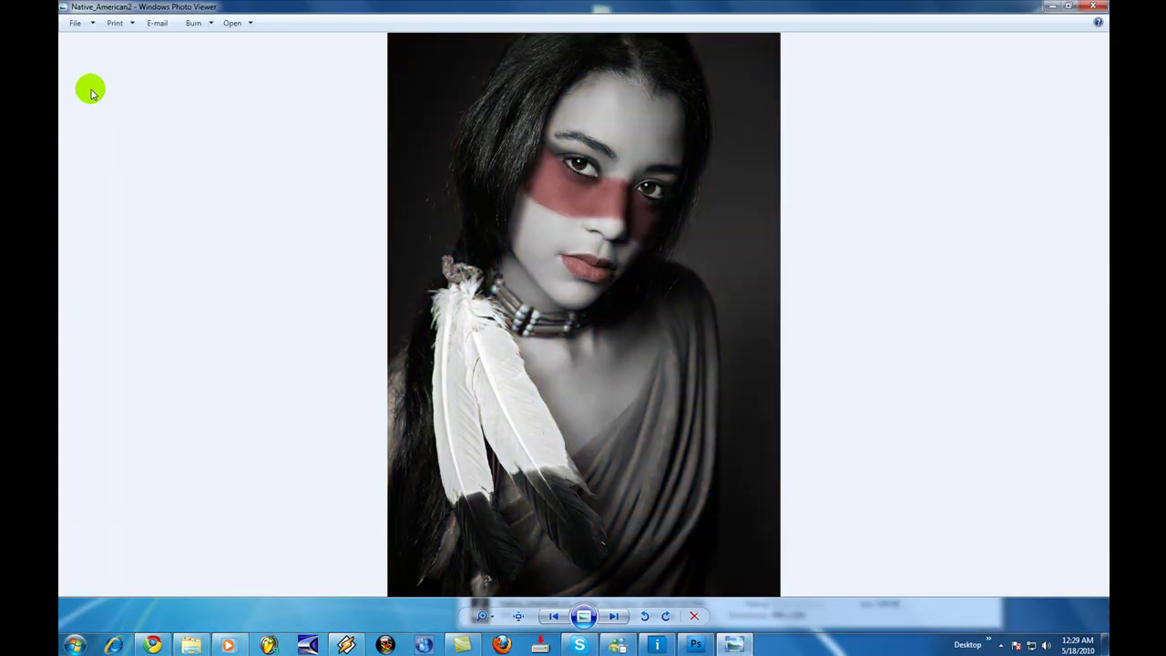
key(Left)
key(Right)
key(Left)
key(Right)
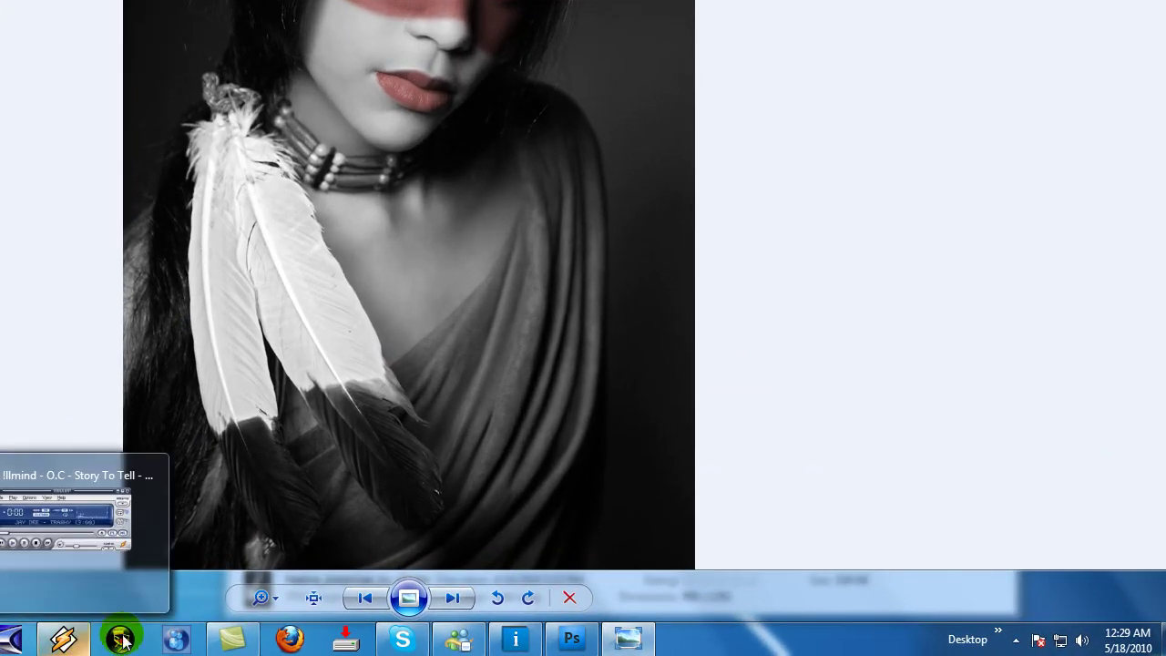
click(1015, 641)
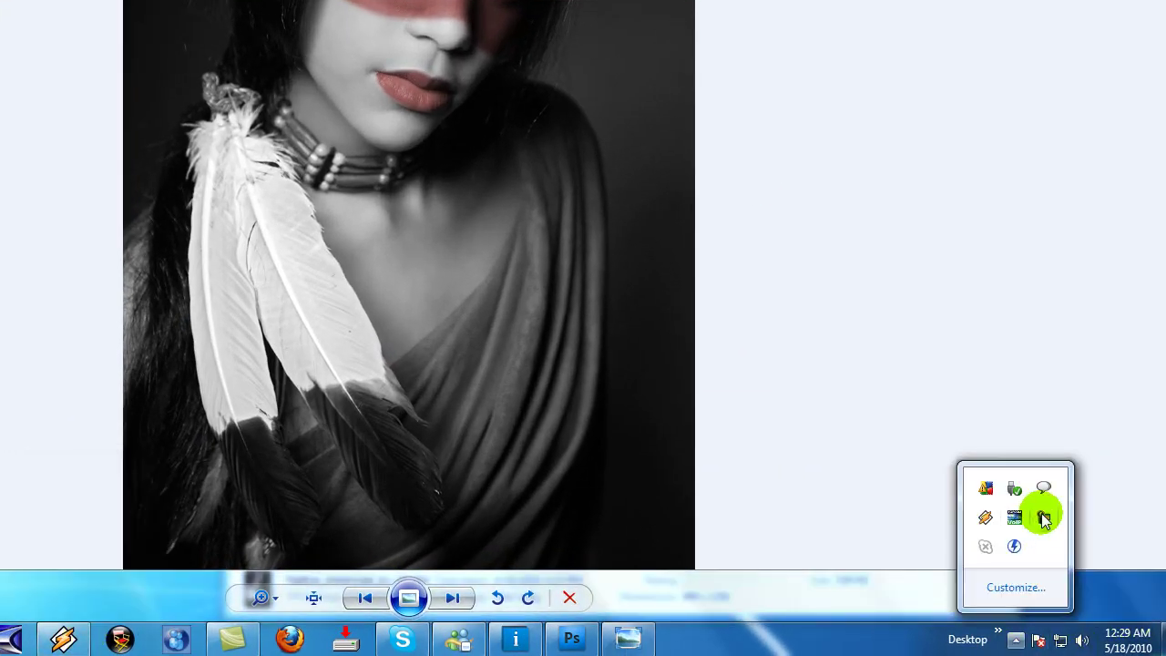